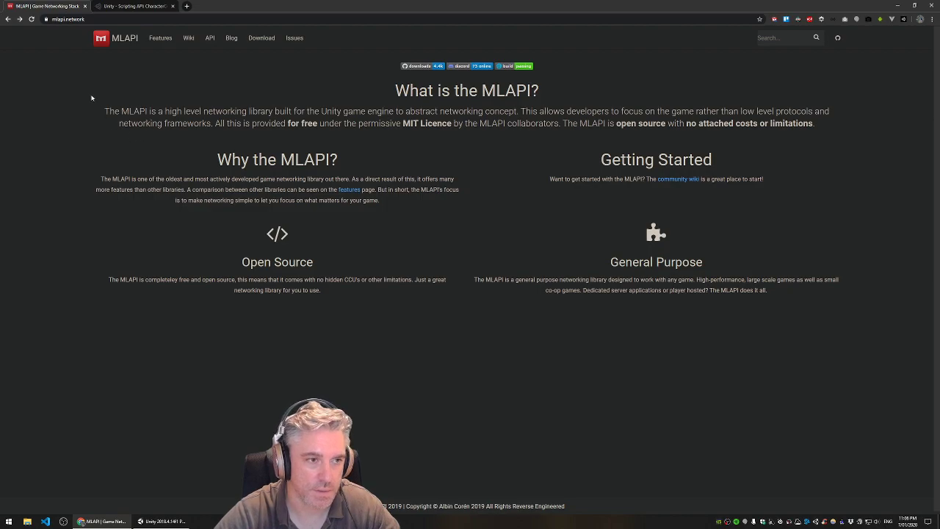
# Step: Download MLAPI-Installer.unitypackage from the MLAPI v11.9.2 GitHub release assets
pyautogui.click(262, 40)
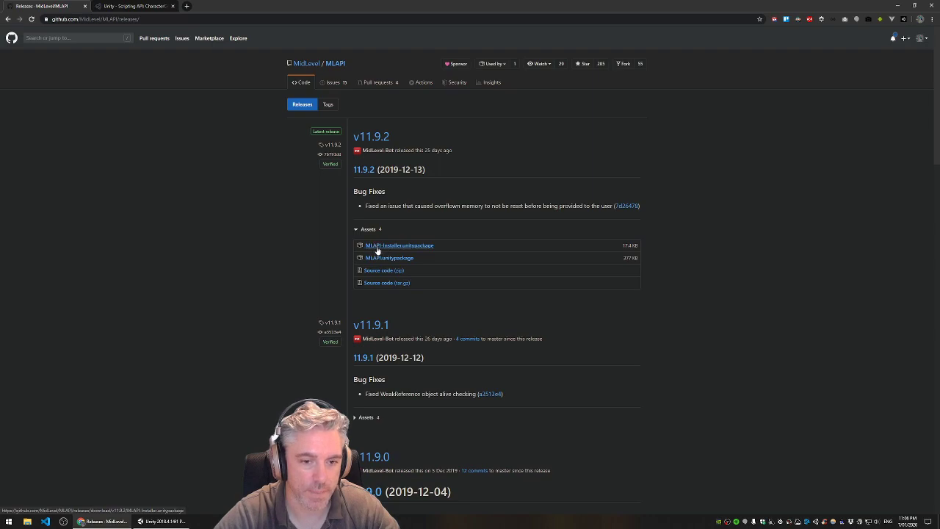
pyautogui.click(378, 250)
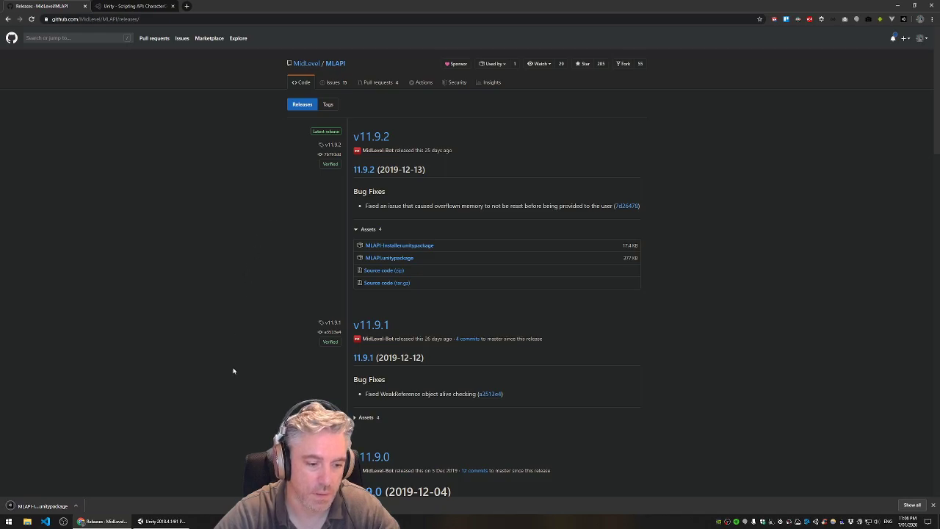
# Step: Import MLAPI-Installer.unitypackage into the Unity project as a custom package
pyautogui.click(161, 521)
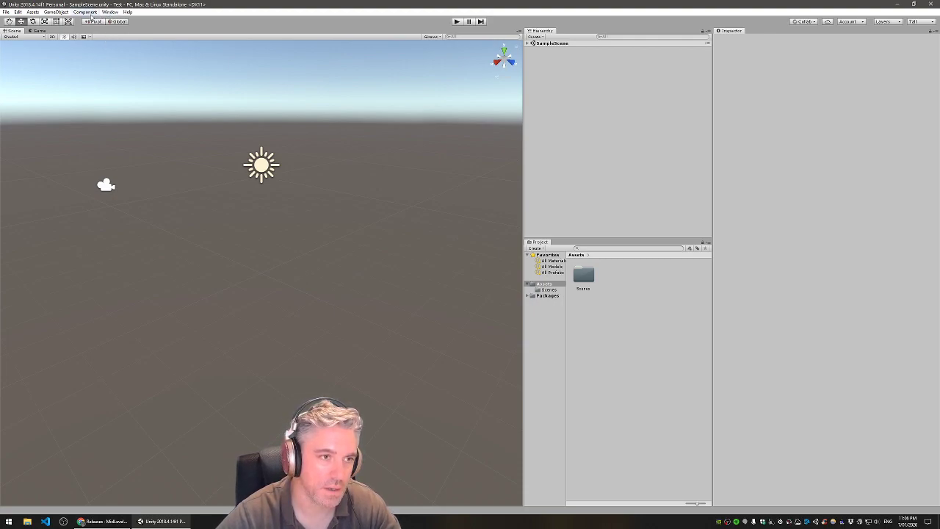
pyautogui.click(32, 13)
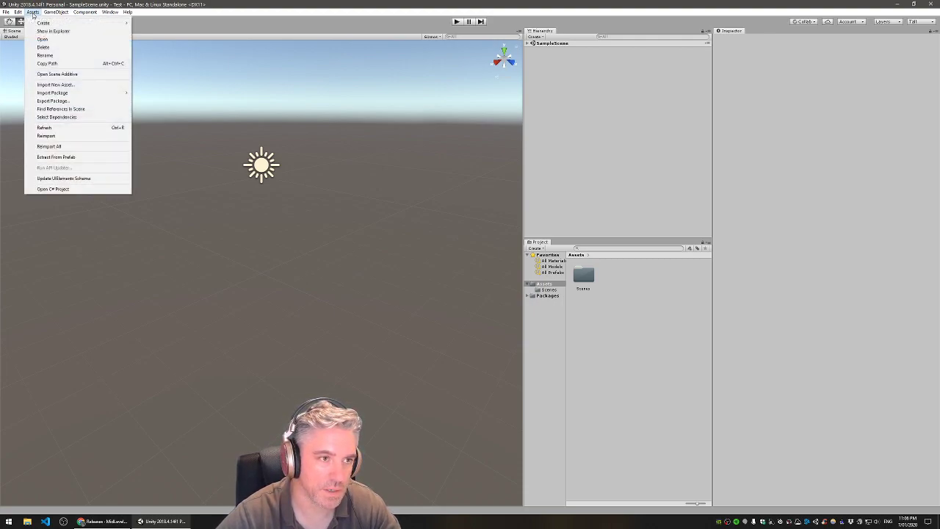
pyautogui.moveTo(67, 94)
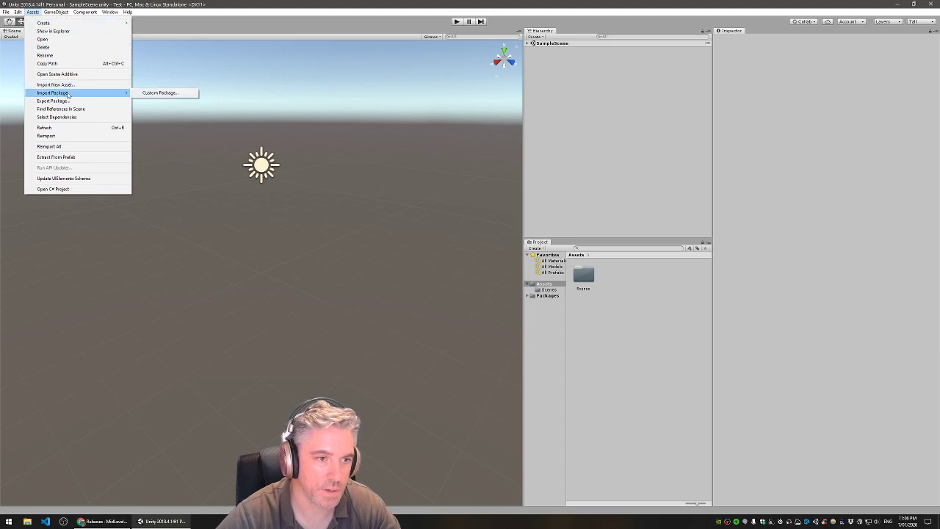
pyautogui.click(157, 94)
pyautogui.doubleClick(96, 78)
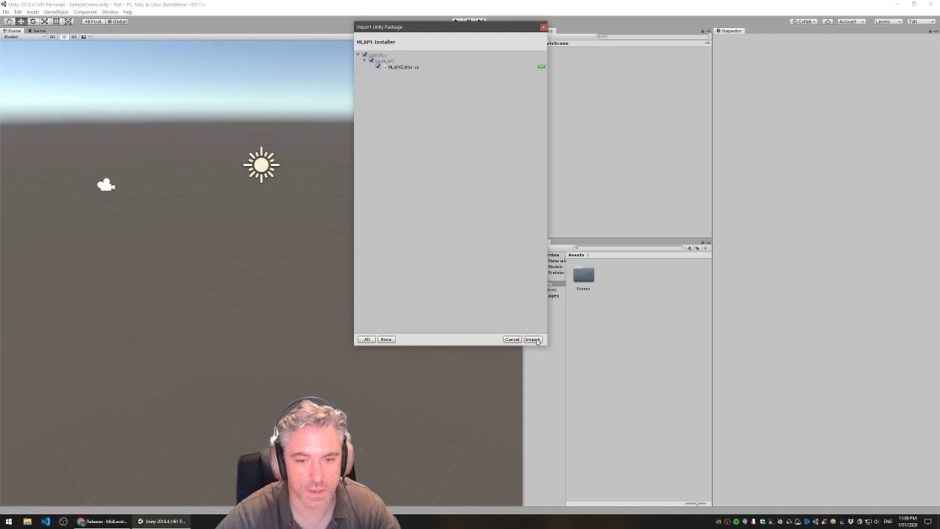
pyautogui.click(533, 340)
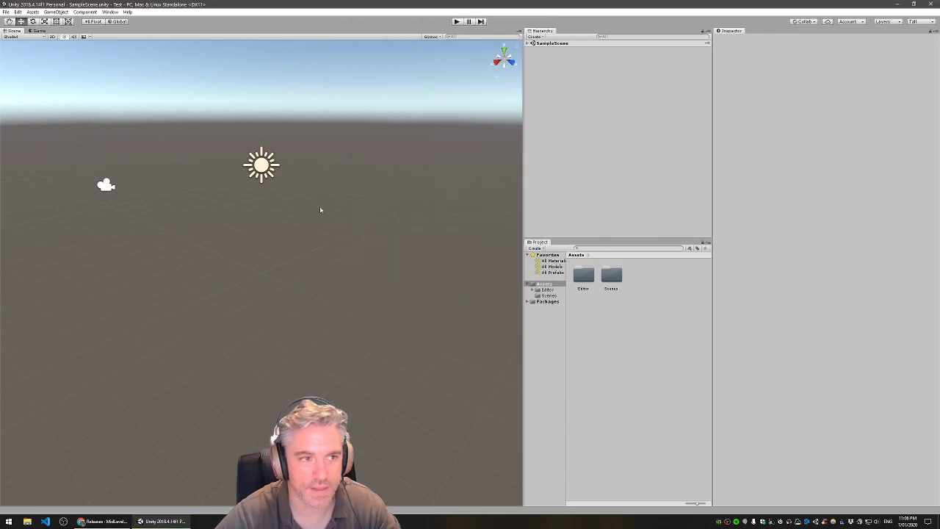
# Step: Install MLAPI v11.9.2 from the MLAPI editor window, glance at Transports, then close it
pyautogui.click(110, 12)
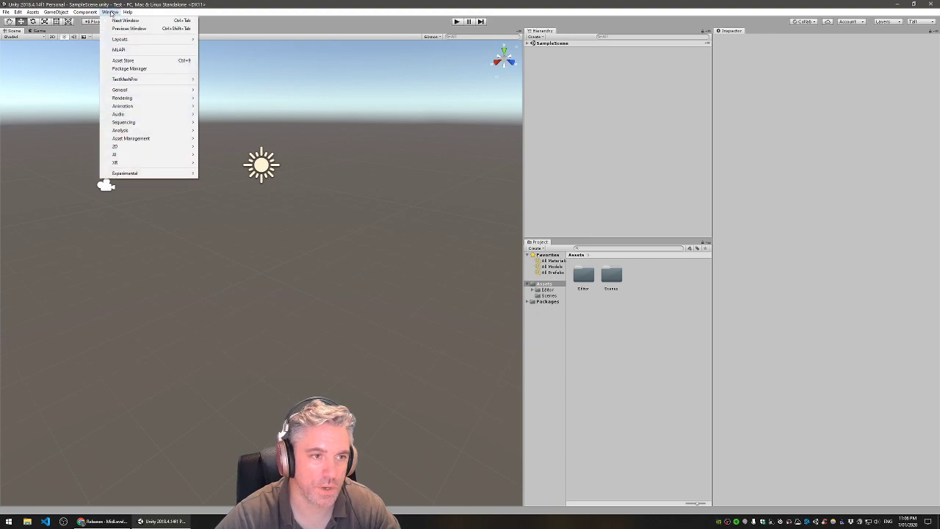
pyautogui.click(134, 51)
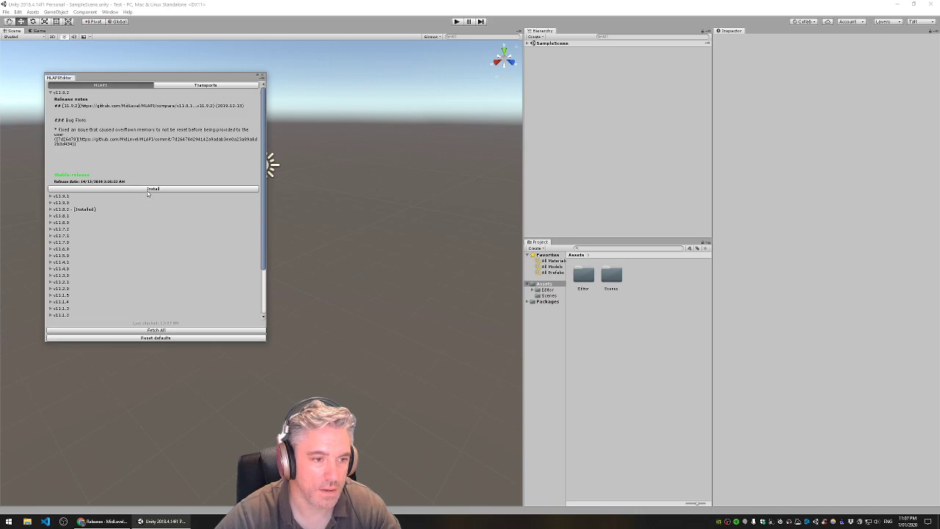
pyautogui.click(148, 190)
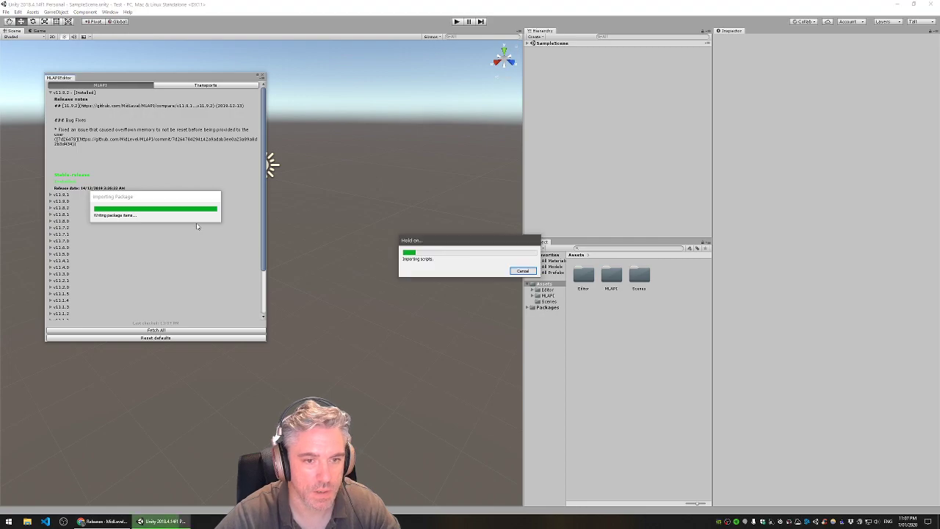
pyautogui.click(200, 86)
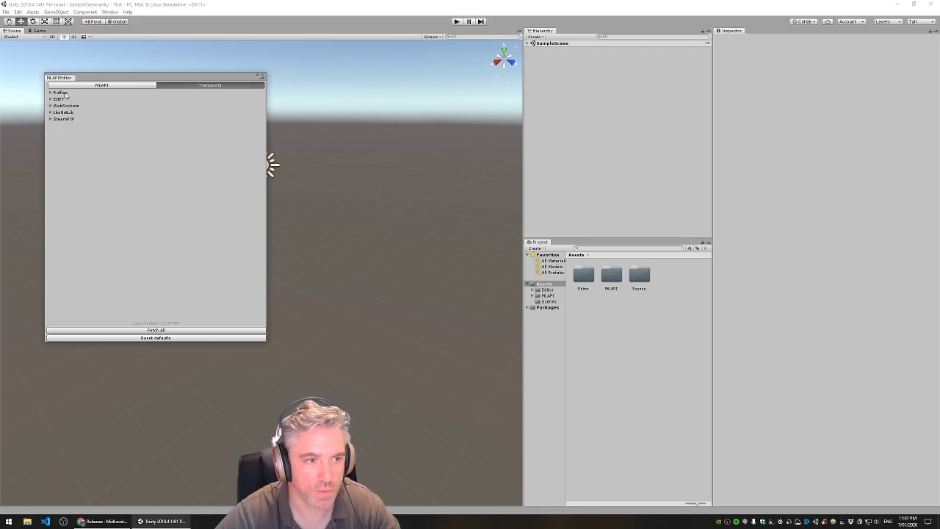
pyautogui.click(108, 87)
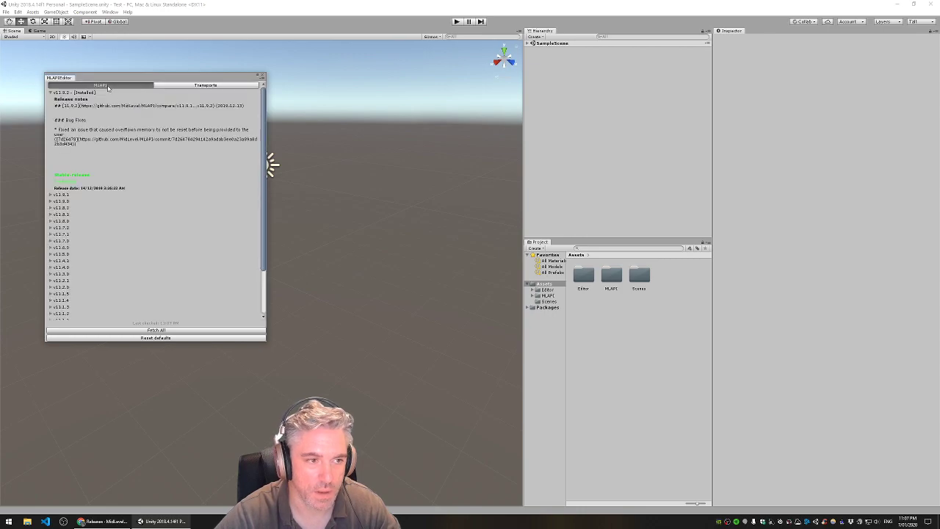
pyautogui.click(262, 77)
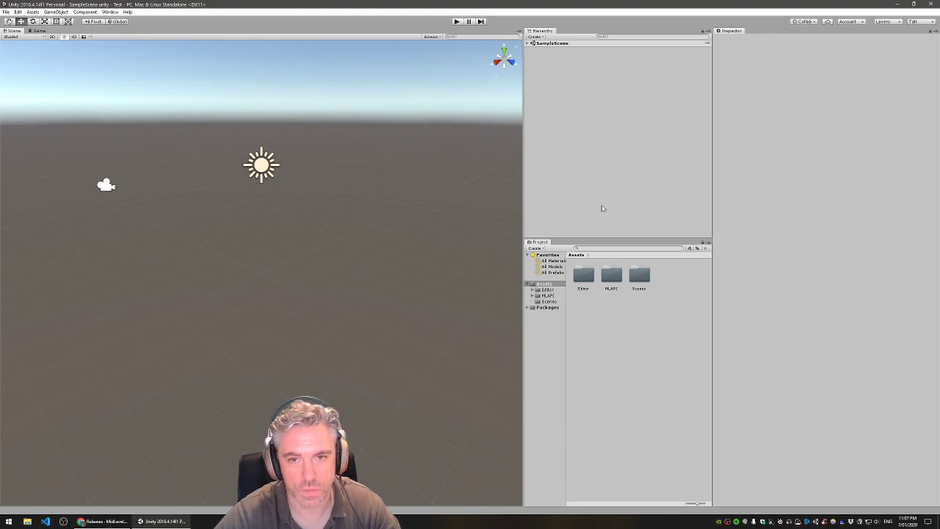
# Step: Add a Plane and a Capsule to SampleScene from the Hierarchy's 3D Object menu
pyautogui.click(529, 44)
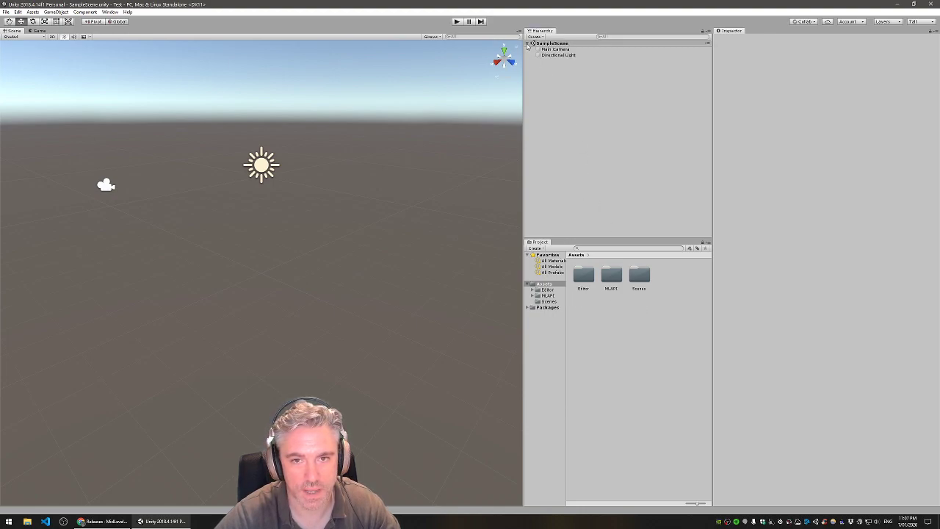
pyautogui.rightClick(587, 111)
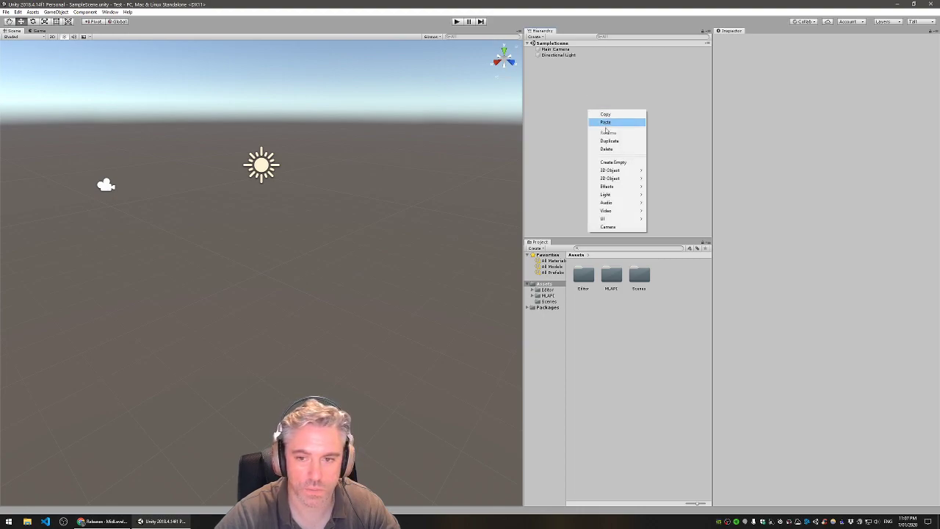
pyautogui.moveTo(618, 171)
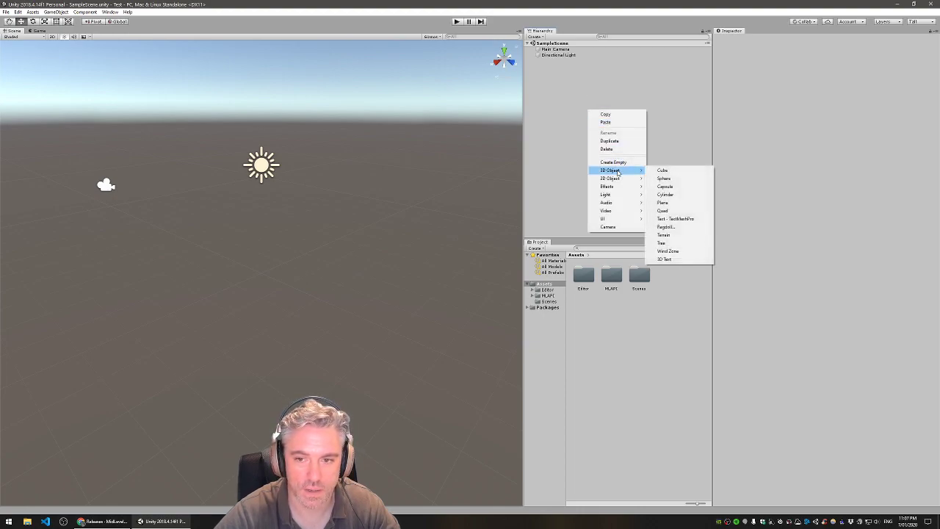
pyautogui.click(663, 202)
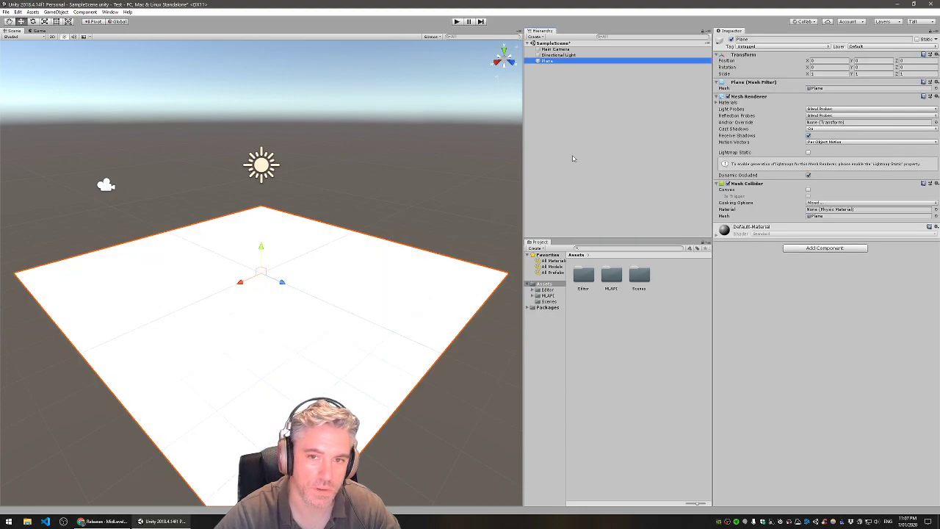
pyautogui.rightClick(582, 115)
pyautogui.moveTo(610, 177)
pyautogui.click(666, 194)
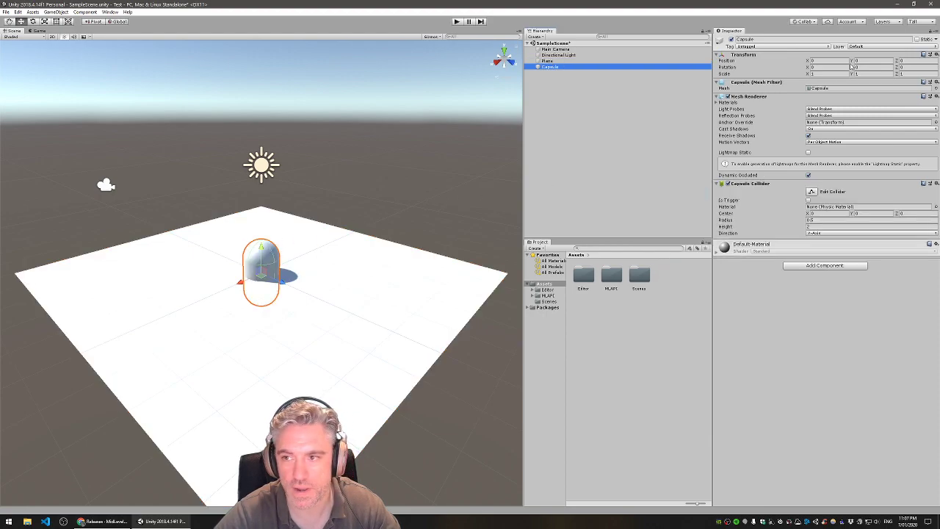
# Step: Raise the Capsule to Position Y 1 and give it a Character Controller
pyautogui.click(861, 60)
pyautogui.write('1')
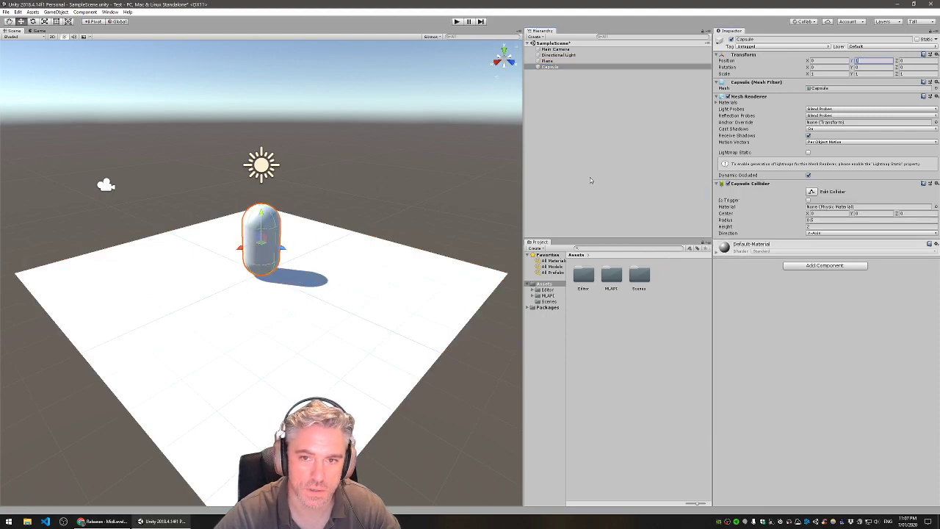
pyautogui.press('Return')
pyautogui.click(811, 266)
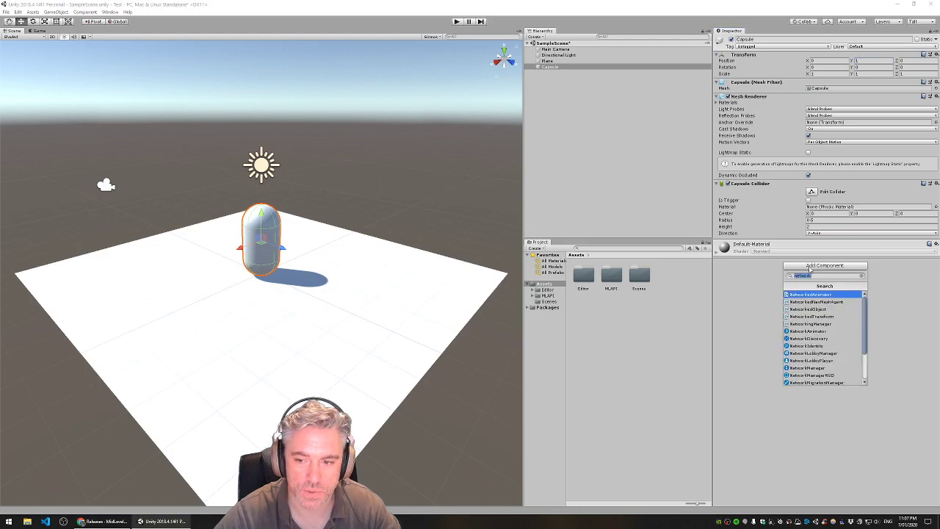
pyautogui.write('ch')
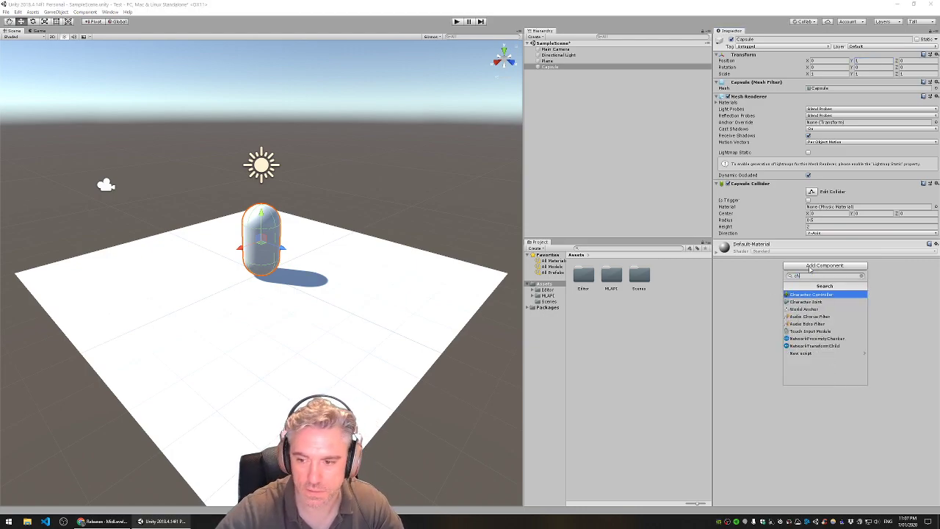
pyautogui.click(815, 294)
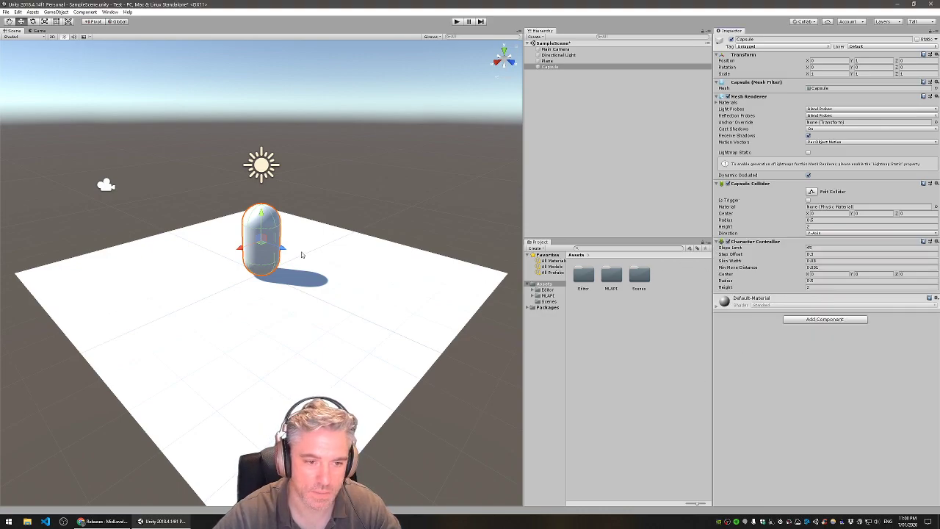
pyautogui.click(103, 520)
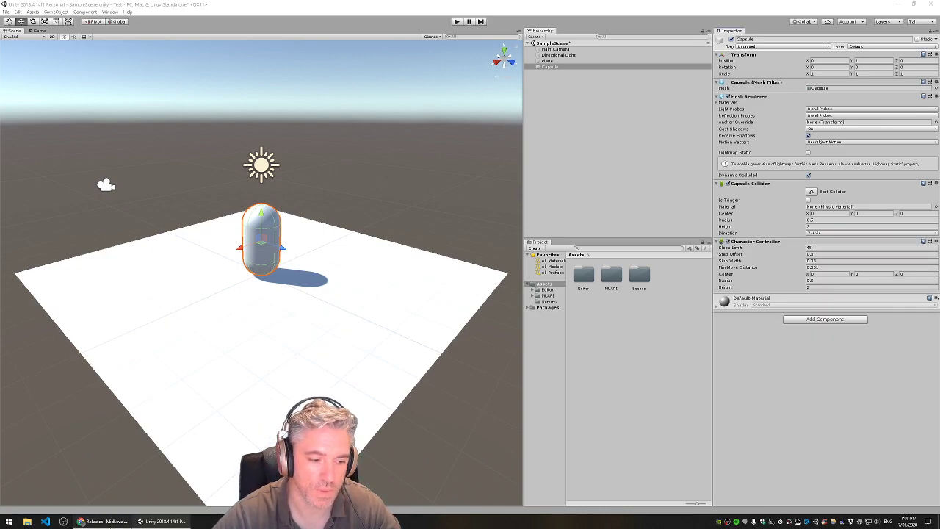
# Step: Select the CharacterController.Move example script code on the Unity documentation page
pyautogui.click(136, 5)
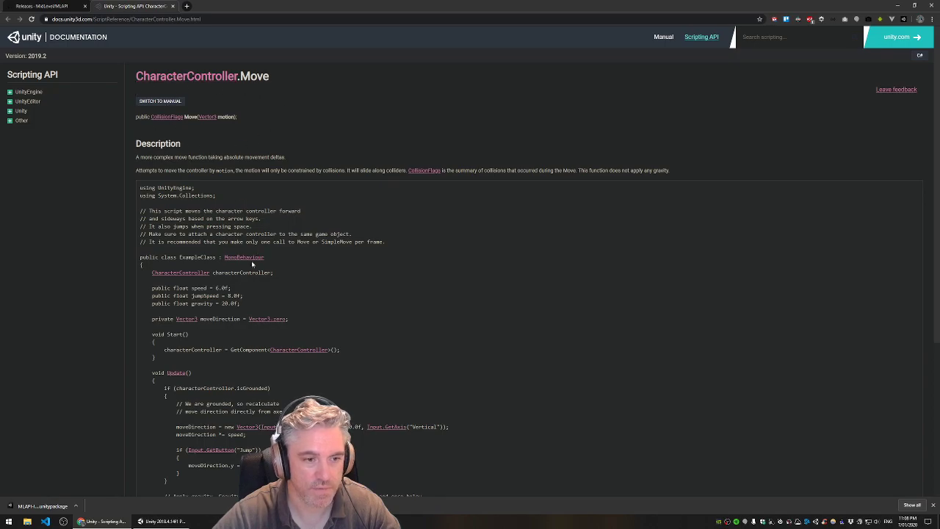
pyautogui.moveTo(140, 188); pyautogui.dragTo(251, 374)
pyautogui.hotkey('ctrl', 'c')
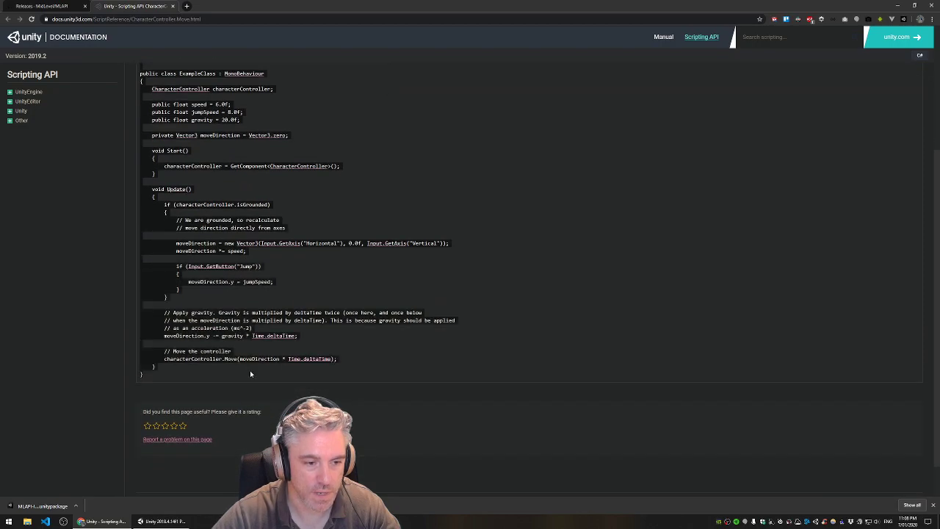
pyautogui.scroll(1, 338, 266)
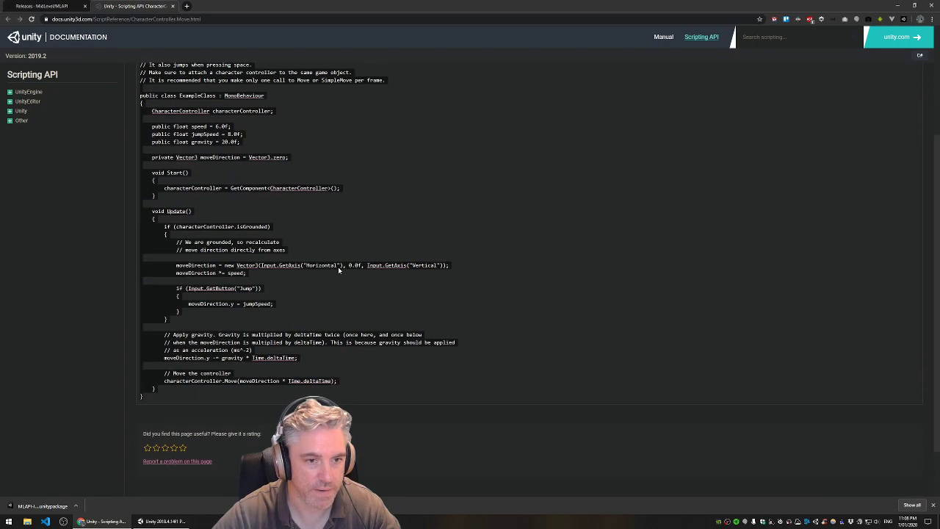
pyautogui.scroll(1, 338, 267)
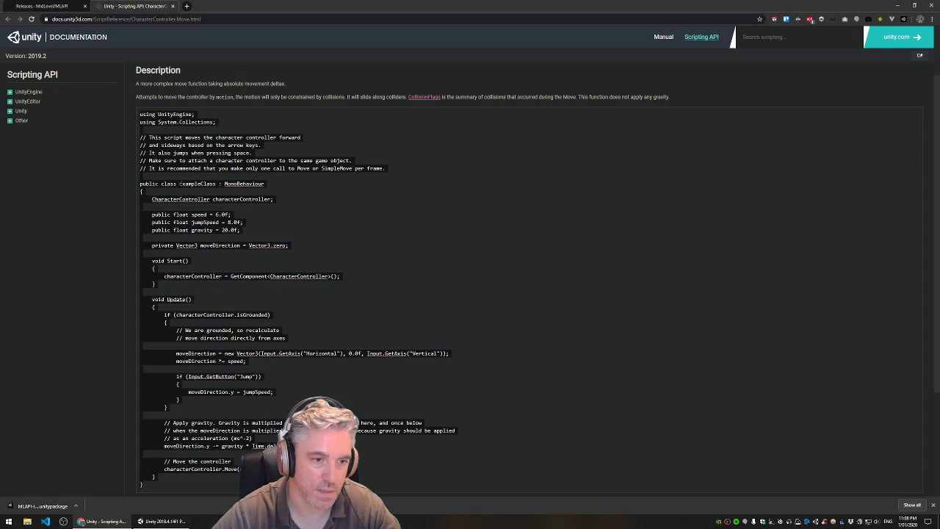
# Step: Create a new script named ExampleClass and attach it to the Capsule
pyautogui.click(163, 521)
pyautogui.click(810, 319)
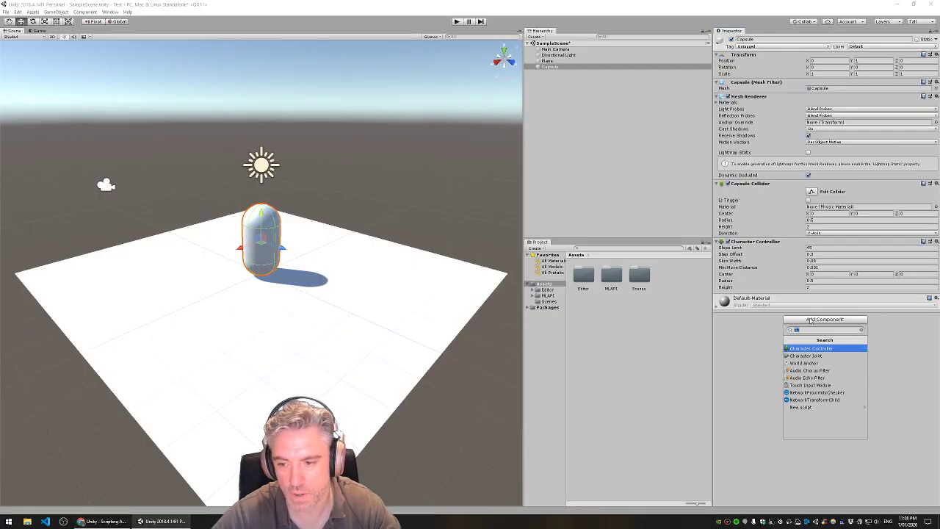
pyautogui.write('ExampleClass')
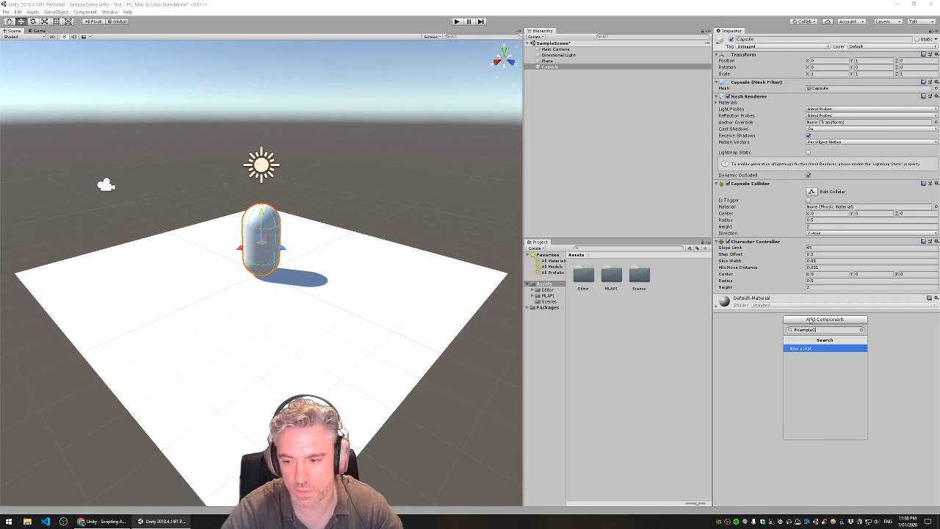
pyautogui.click(790, 348)
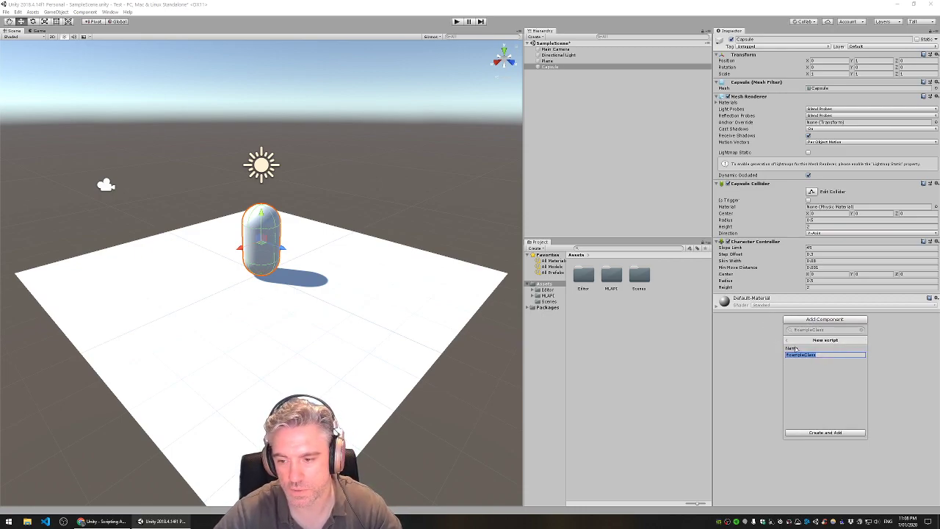
pyautogui.click(825, 432)
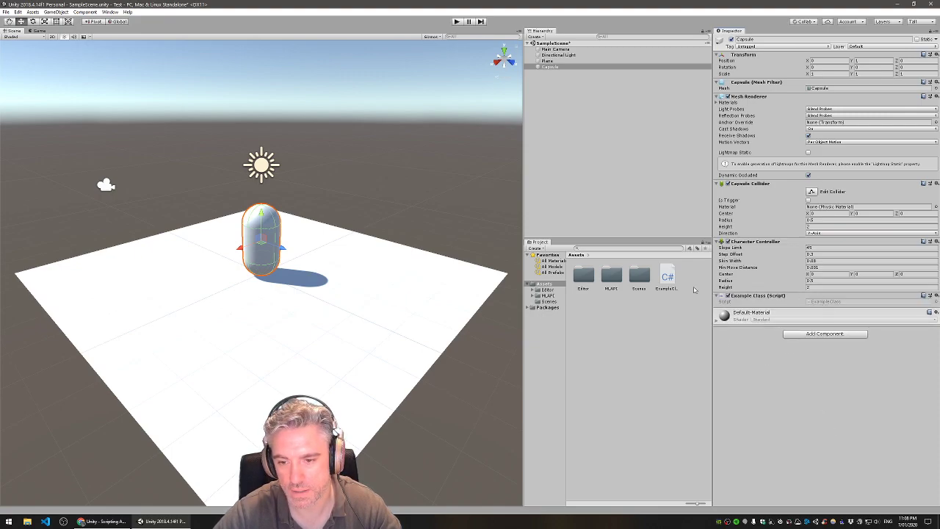
# Step: Replace ExampleClass.cs contents with the pasted CharacterController.Move example and save it in VS Code
pyautogui.doubleClick(824, 302)
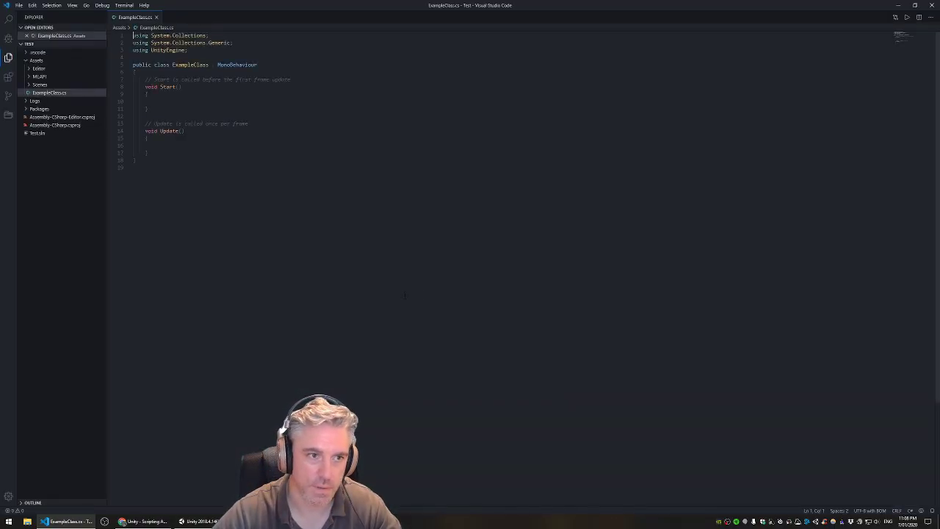
pyautogui.click(250, 345)
pyautogui.hotkey('ctrl', 'a')
pyautogui.hotkey('ctrl', 'v')
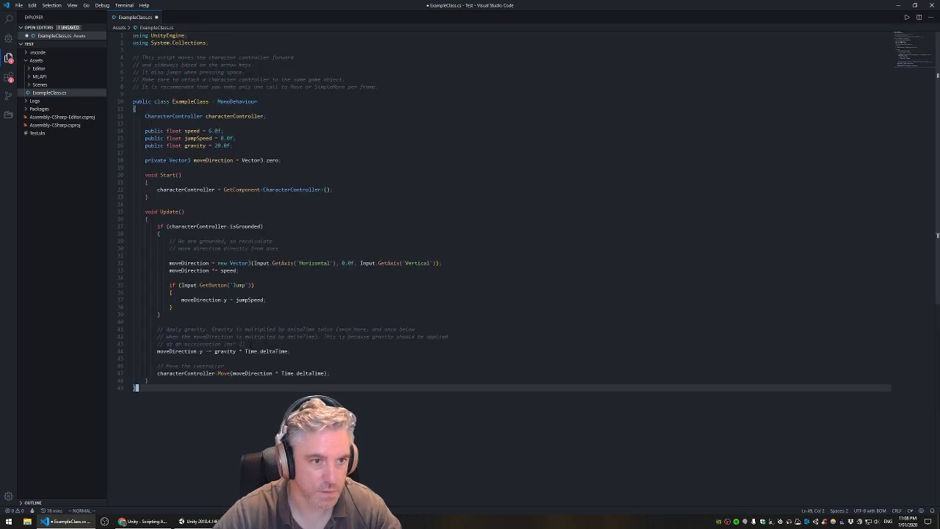
pyautogui.click(33, 5)
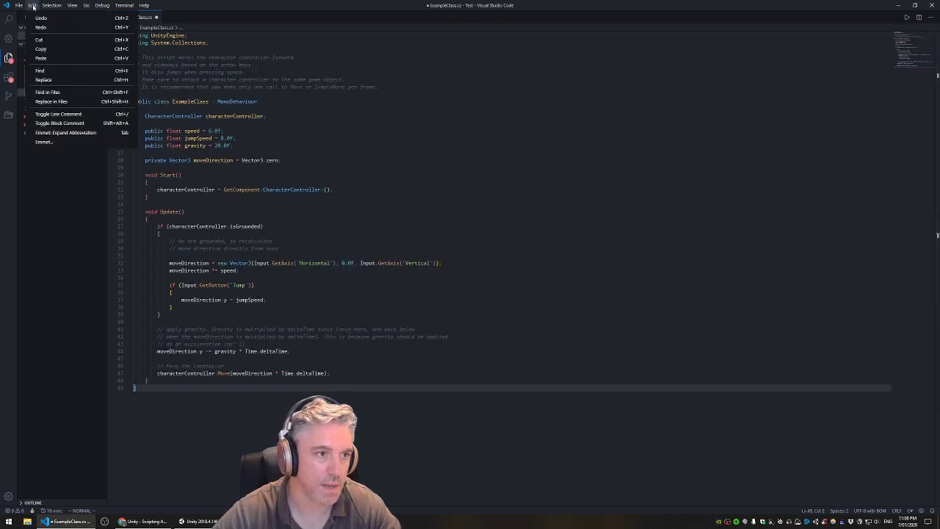
pyautogui.moveTo(19, 5)
pyautogui.click(31, 99)
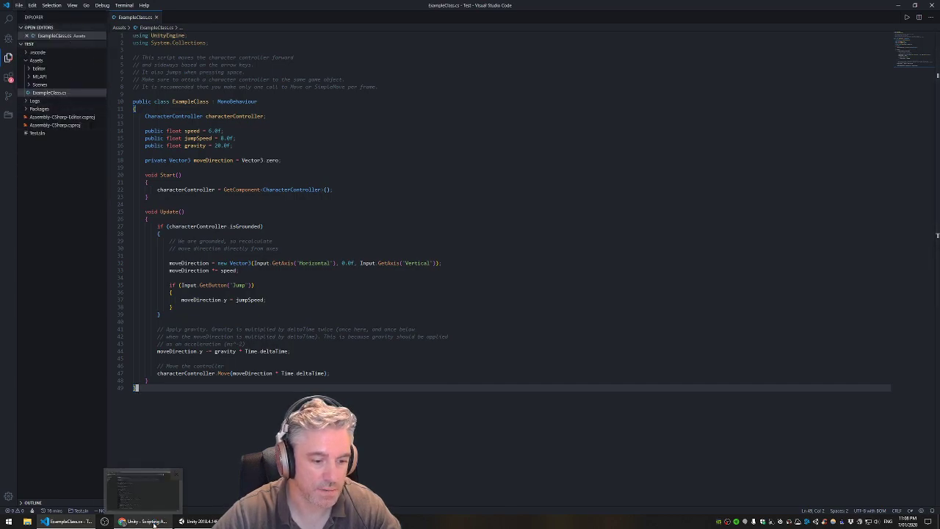
pyautogui.click(205, 521)
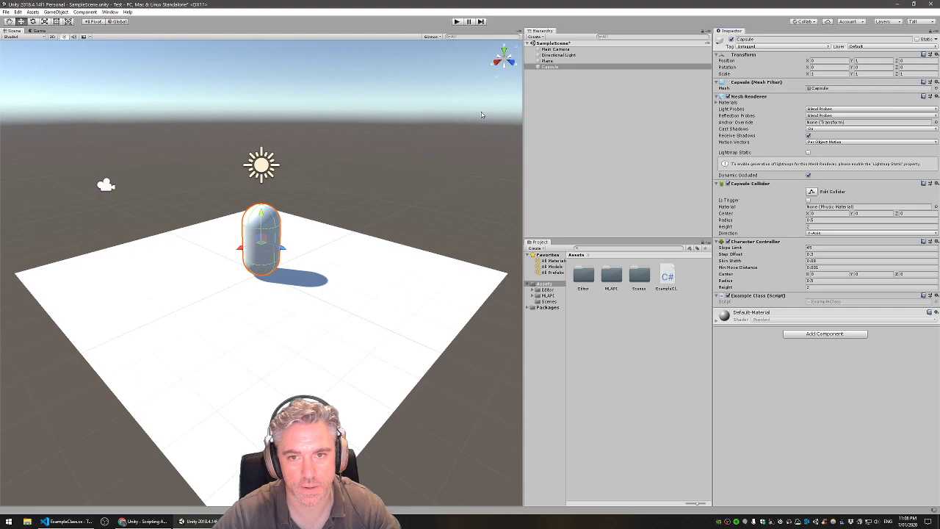
# Step: Play the scene, steer the capsule with the A, D and S keys, then stop play mode
pyautogui.click(457, 21)
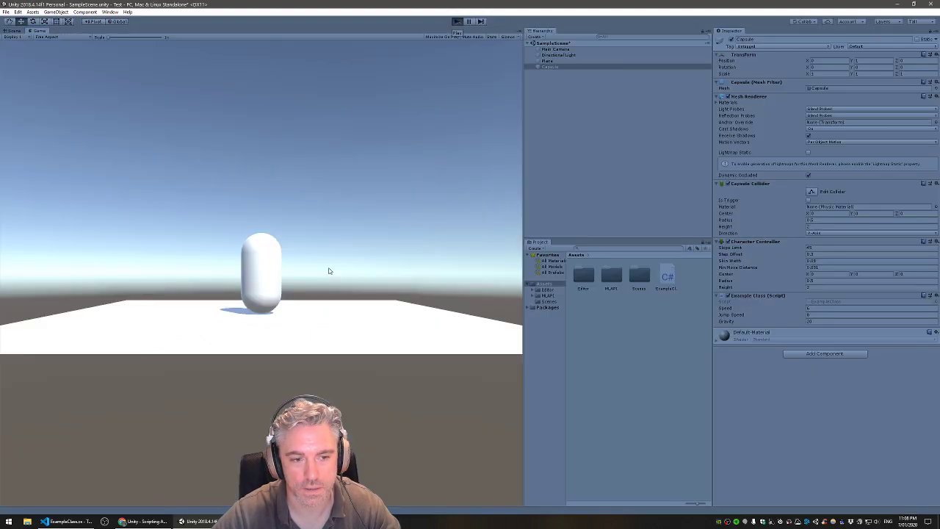
pyautogui.press('a')
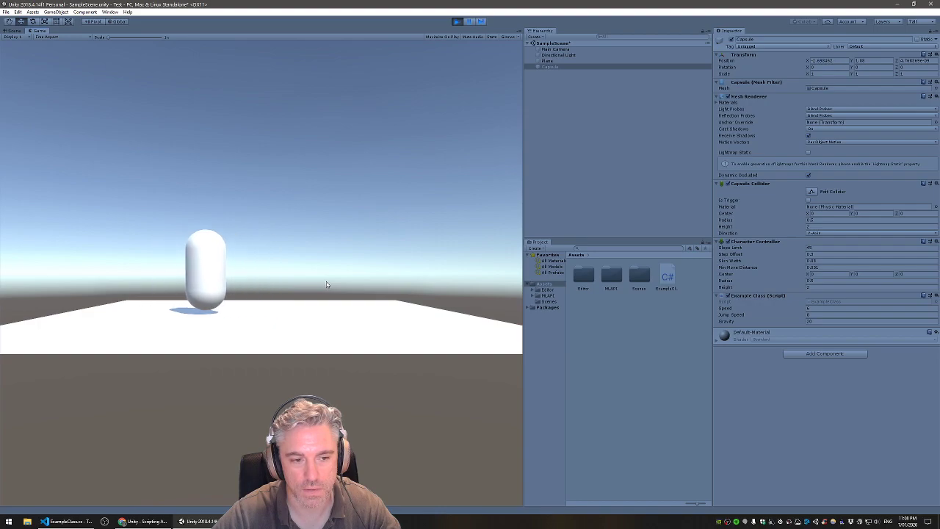
pyautogui.press('d')
pyautogui.press('a')
pyautogui.press('d')
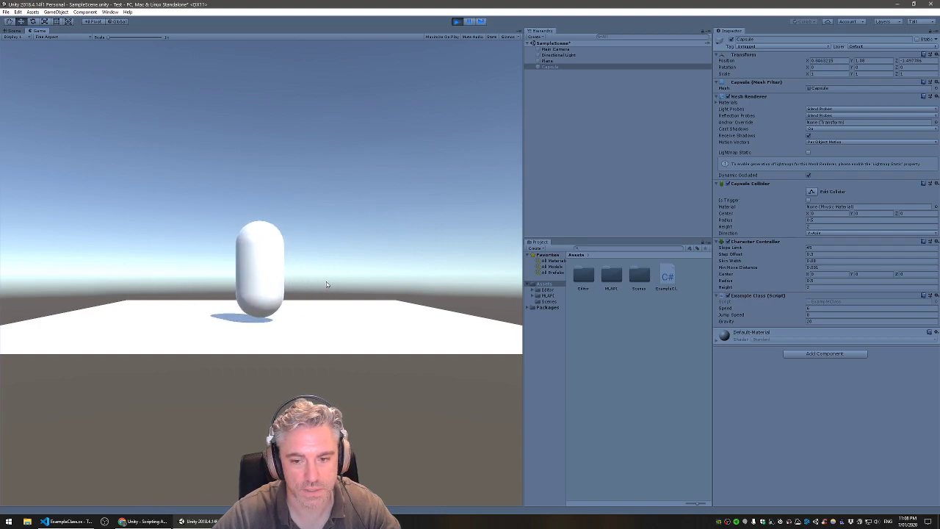
pyautogui.press('a')
pyautogui.press('d')
pyautogui.press('s')
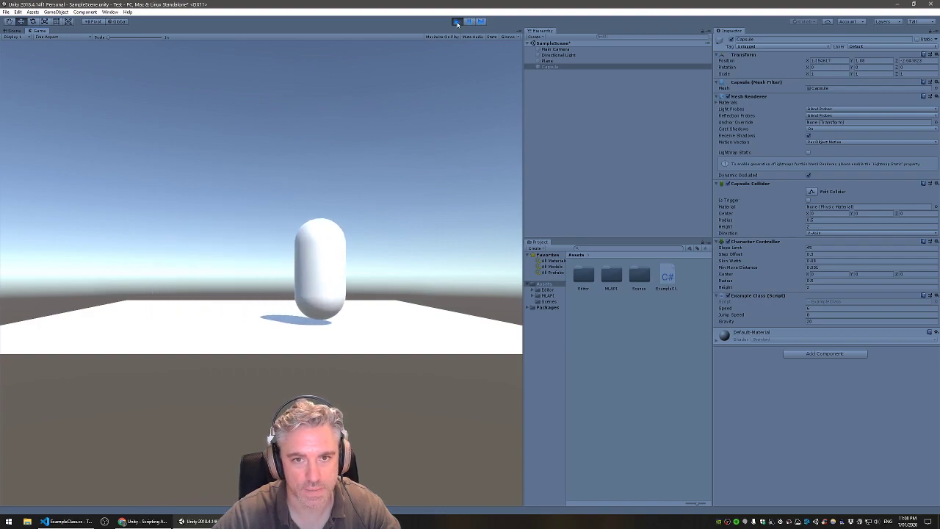
pyautogui.click(457, 22)
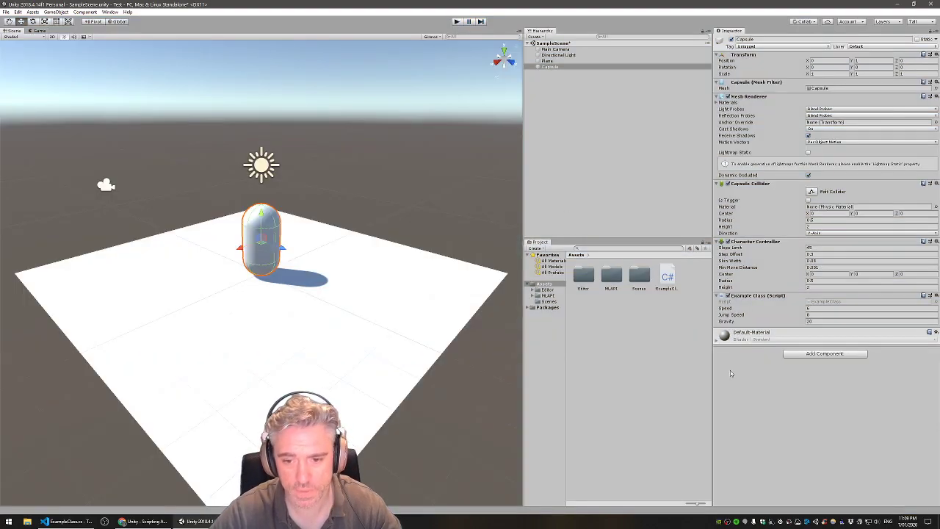
# Step: Add NetworkedObject and NetworkedTransform components to the Capsule via a 'Net' component search
pyautogui.click(808, 354)
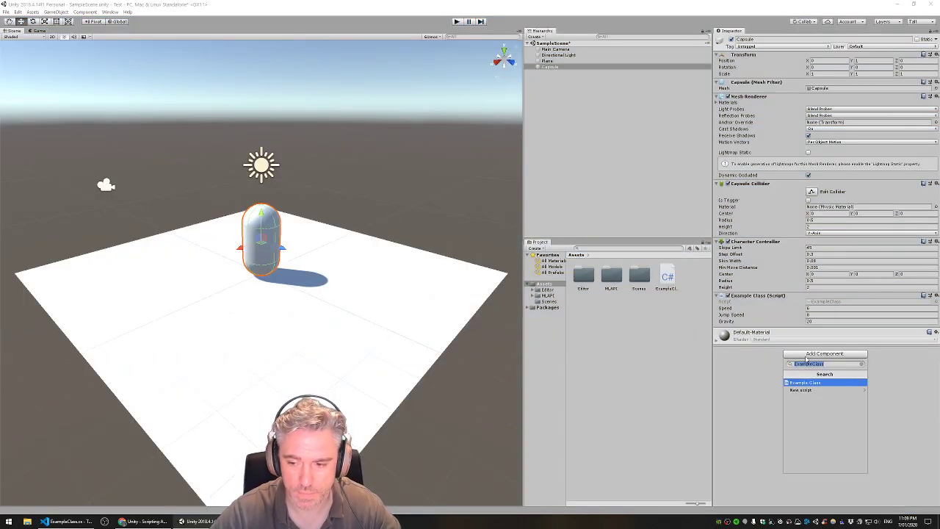
pyautogui.write('Network')
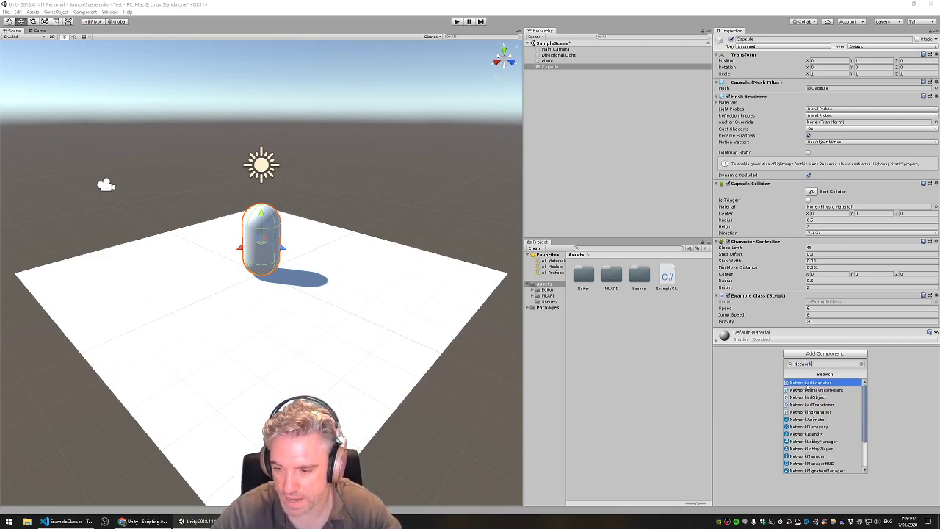
pyautogui.click(812, 397)
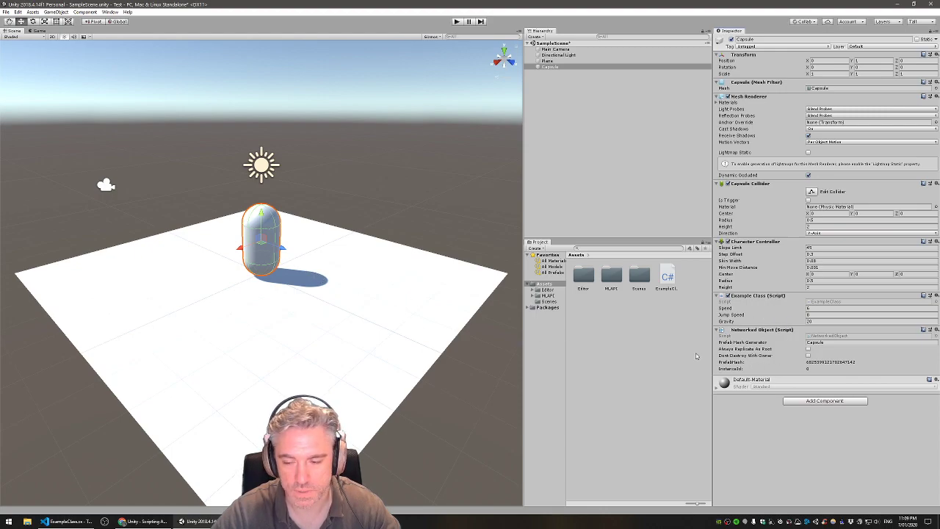
pyautogui.click(811, 401)
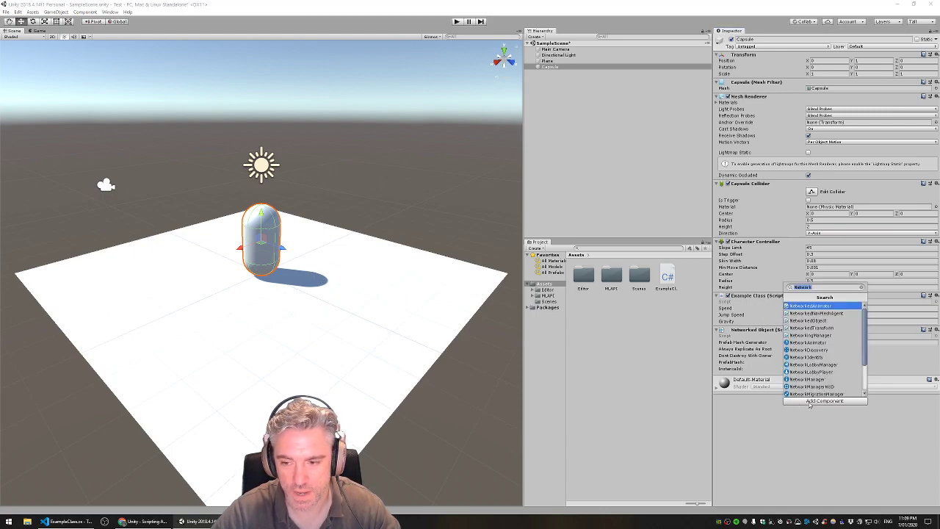
pyautogui.click(822, 327)
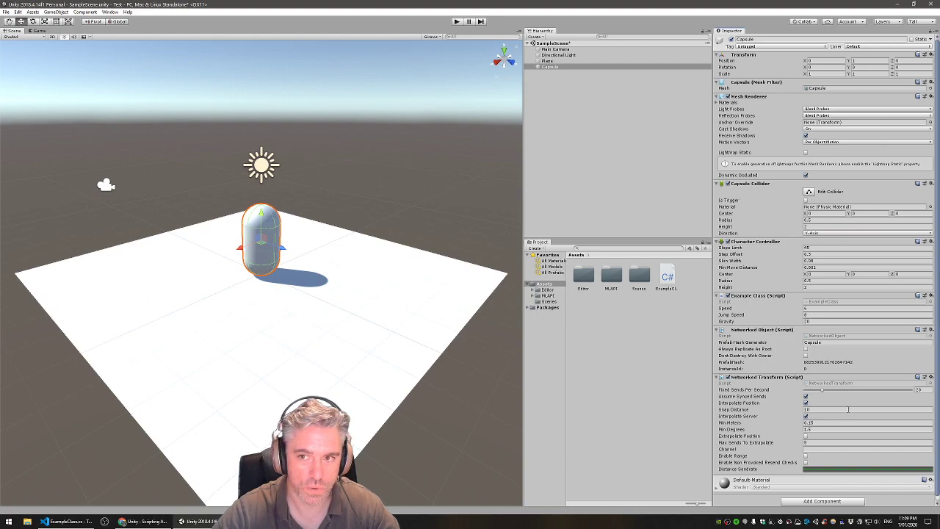
# Step: Create an empty game object in the Hierarchy and name it Network
pyautogui.click(567, 159)
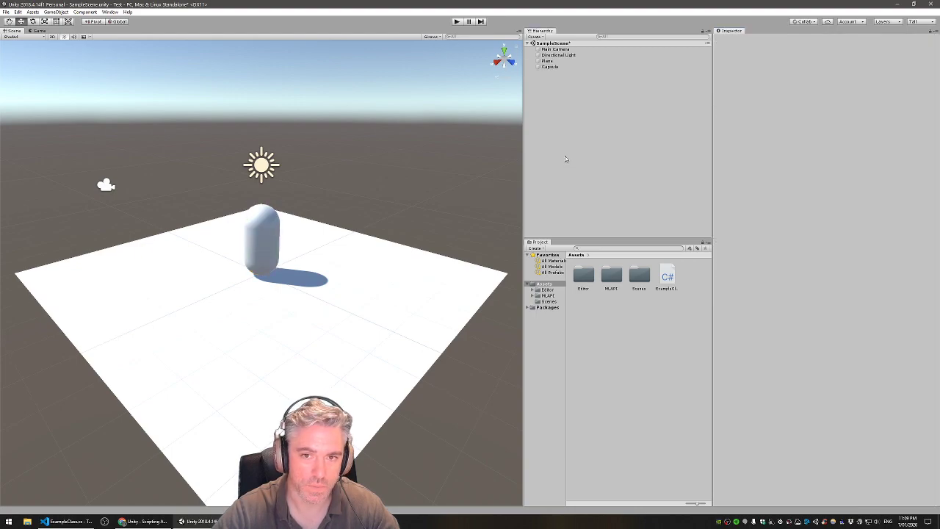
pyautogui.rightClick(556, 101)
pyautogui.click(575, 154)
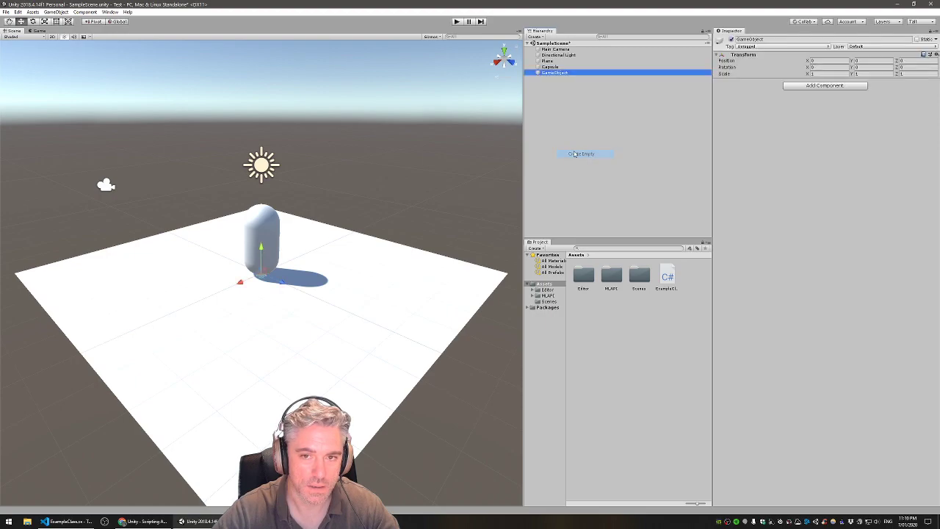
pyautogui.click(548, 74)
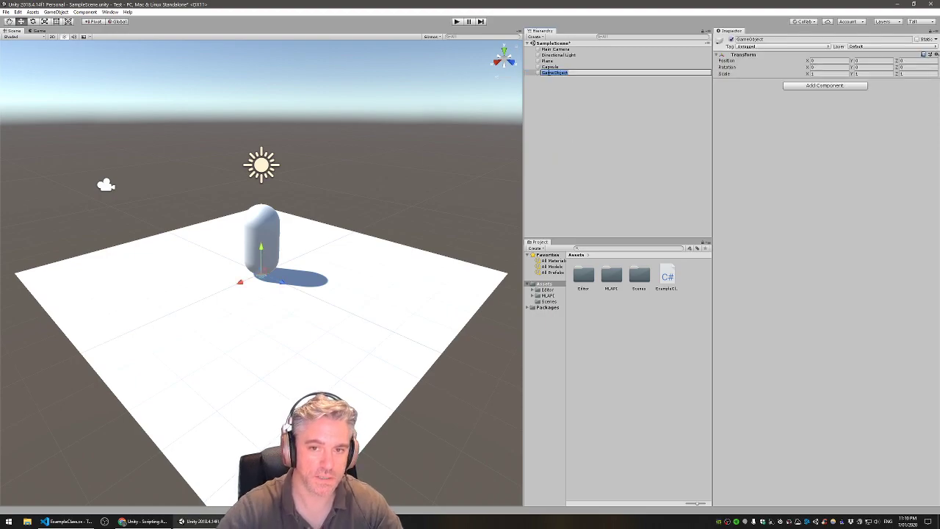
pyautogui.write('Network')
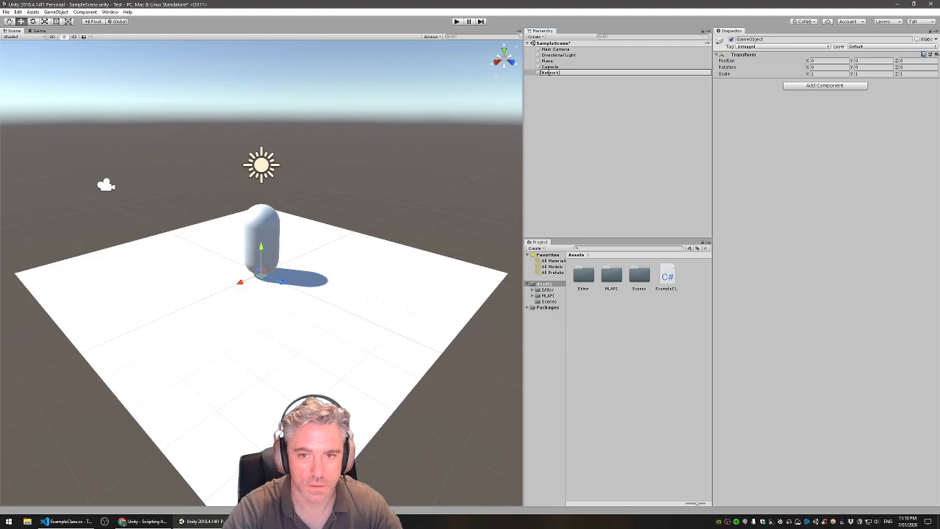
pyautogui.press('Return')
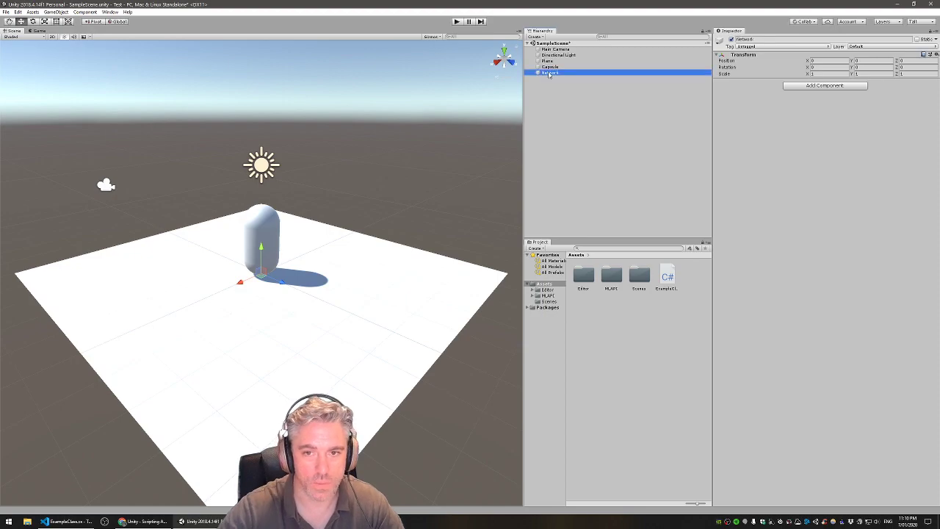
# Step: Add a NetworkingManager to Network and set its transport to UnetTransport
pyautogui.click(814, 86)
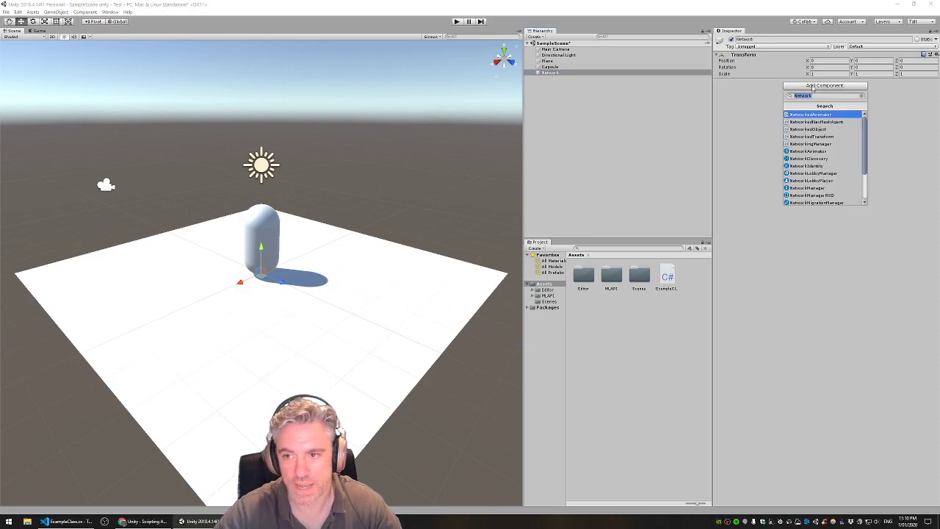
pyautogui.click(805, 144)
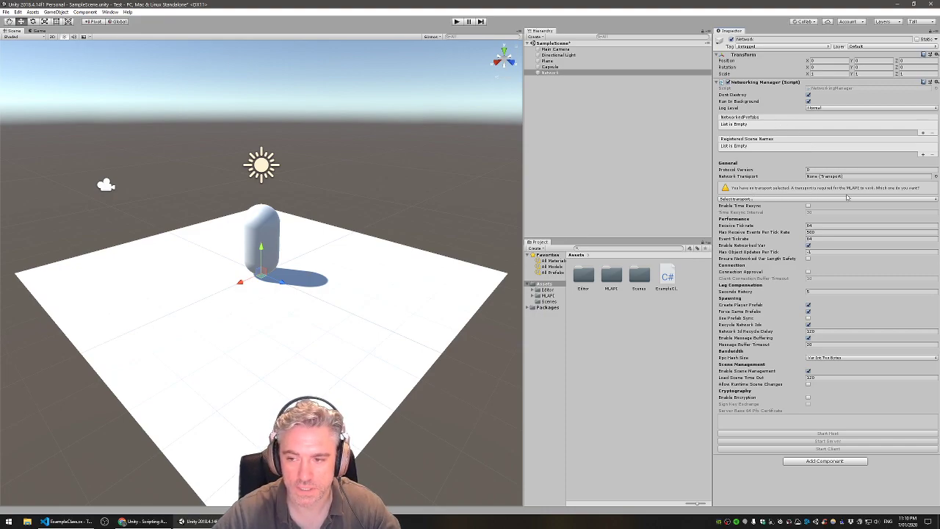
pyautogui.click(793, 200)
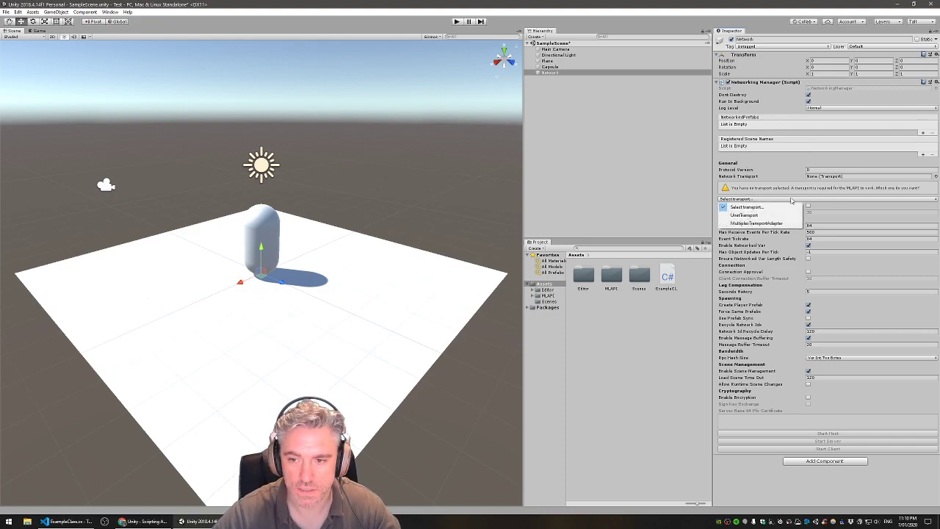
pyautogui.click(752, 215)
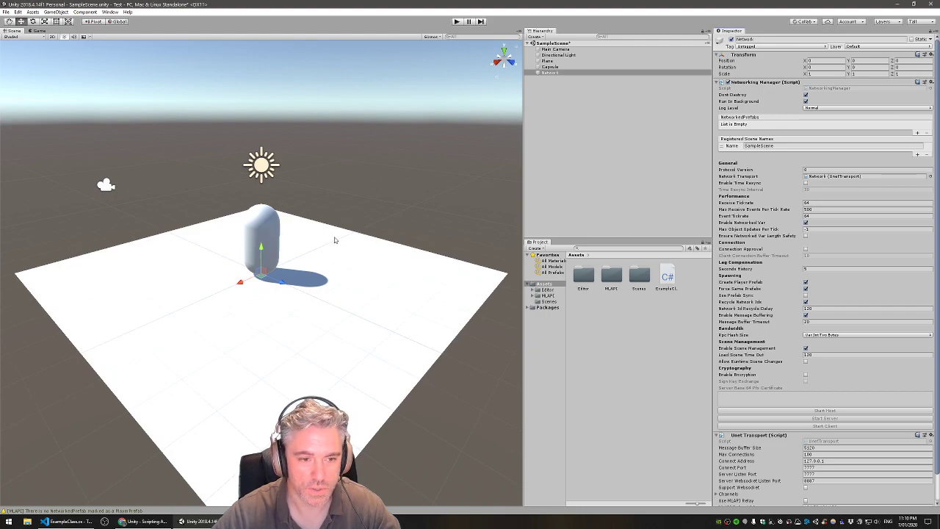
pyautogui.click(258, 232)
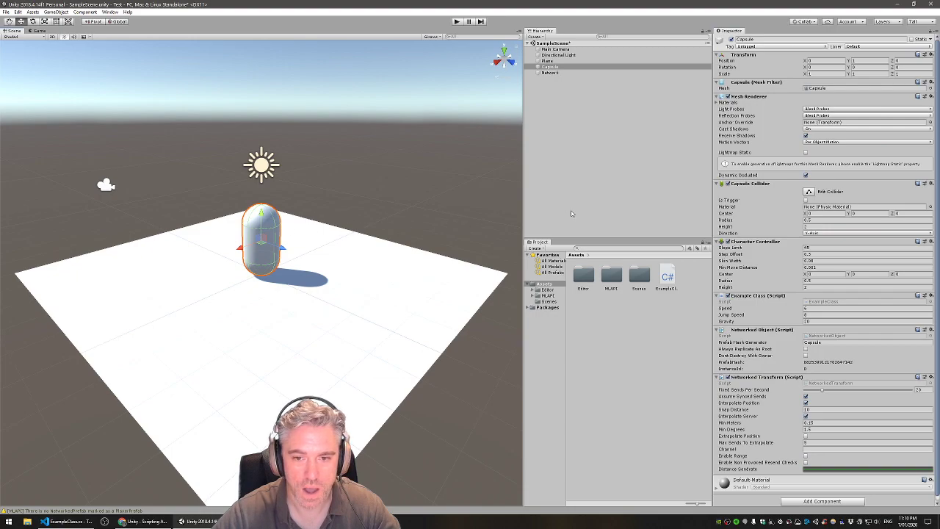
# Step: Add an empty NetworkedPrefabs entry on Network and save the Capsule as a prefab in Assets
pyautogui.click(550, 72)
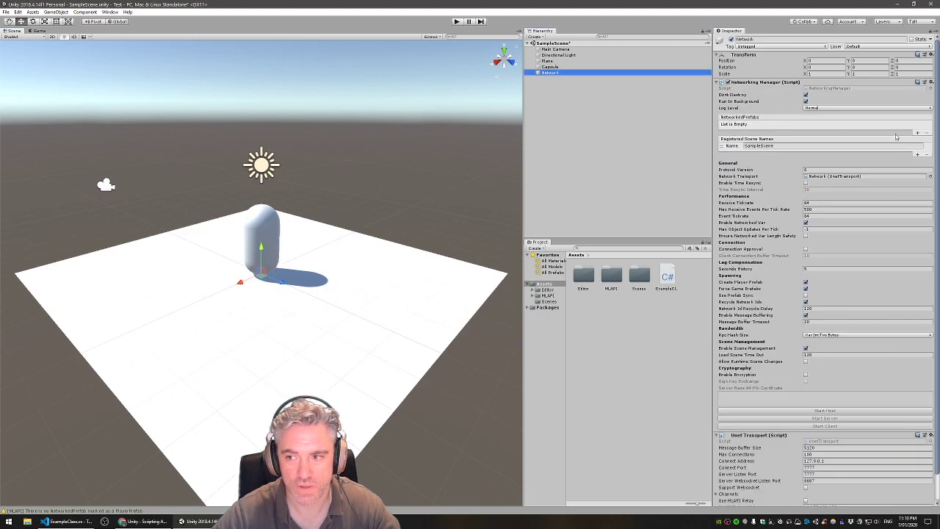
pyautogui.click(916, 133)
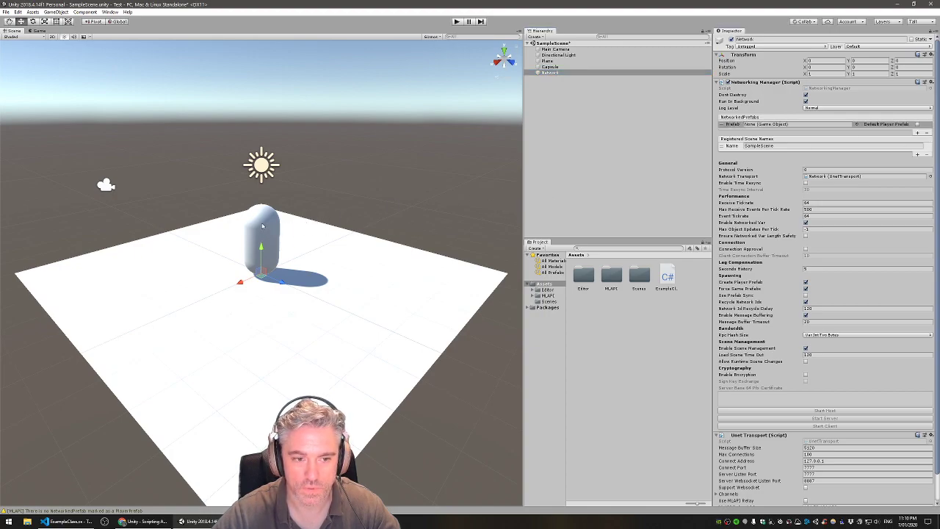
pyautogui.click(262, 226)
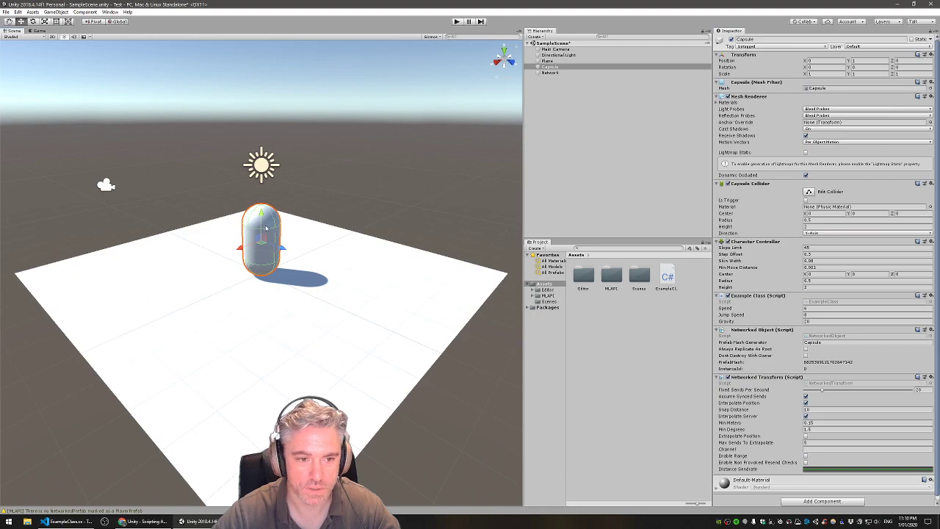
pyautogui.click(558, 66)
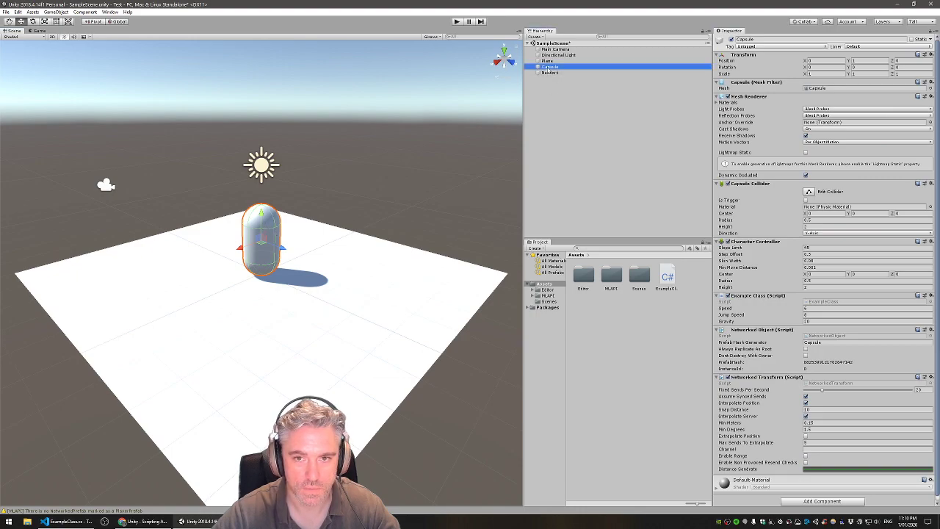
pyautogui.moveTo(654, 187); pyautogui.dragTo(607, 329)
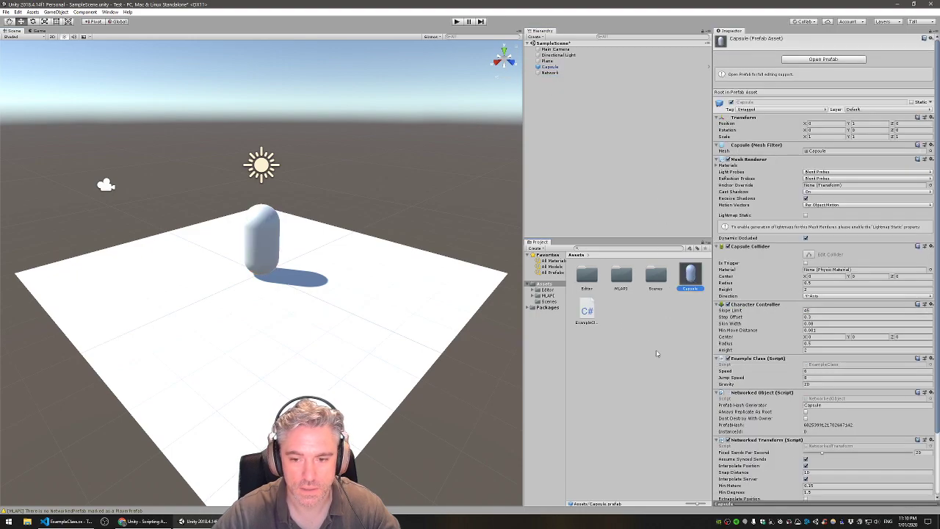
# Step: Delete the Capsule from the scene and assign its prefab to the NetworkedPrefabs entry
pyautogui.click(548, 68)
pyautogui.press('Delete')
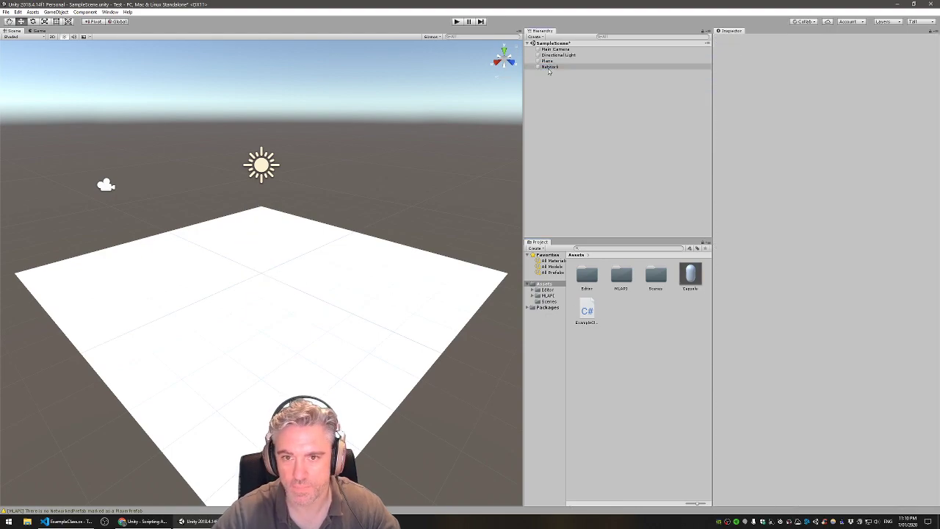
pyautogui.click(550, 67)
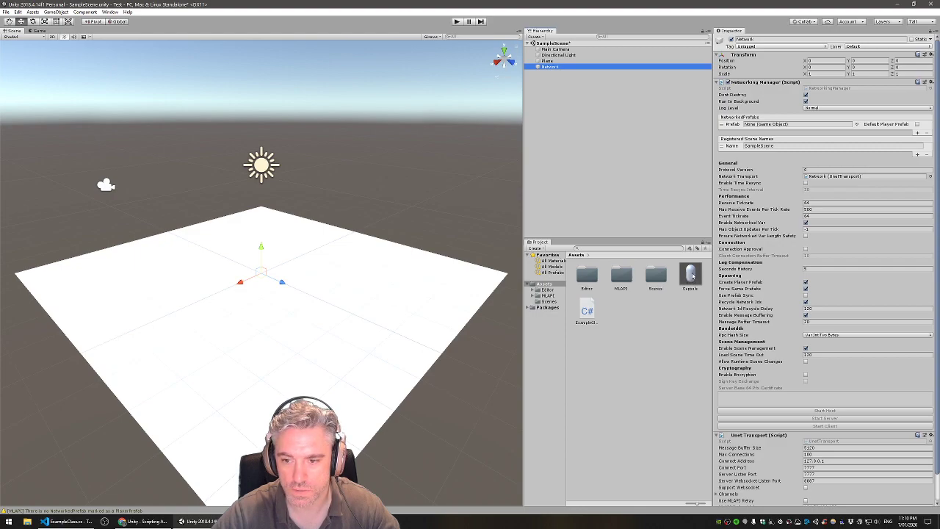
pyautogui.moveTo(693, 278); pyautogui.dragTo(768, 131)
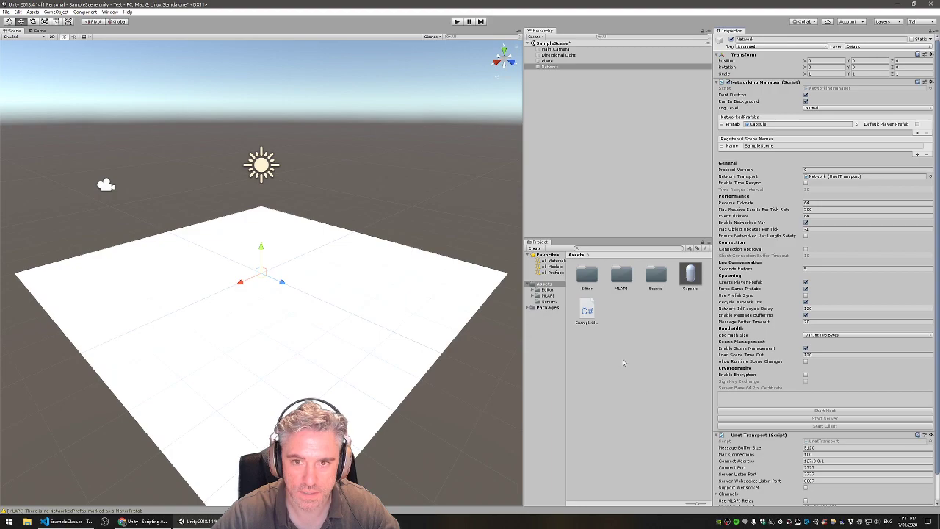
# Step: Save the scene, enter Play mode, and select Network under DontDestroyOnLoad
pyautogui.click(6, 13)
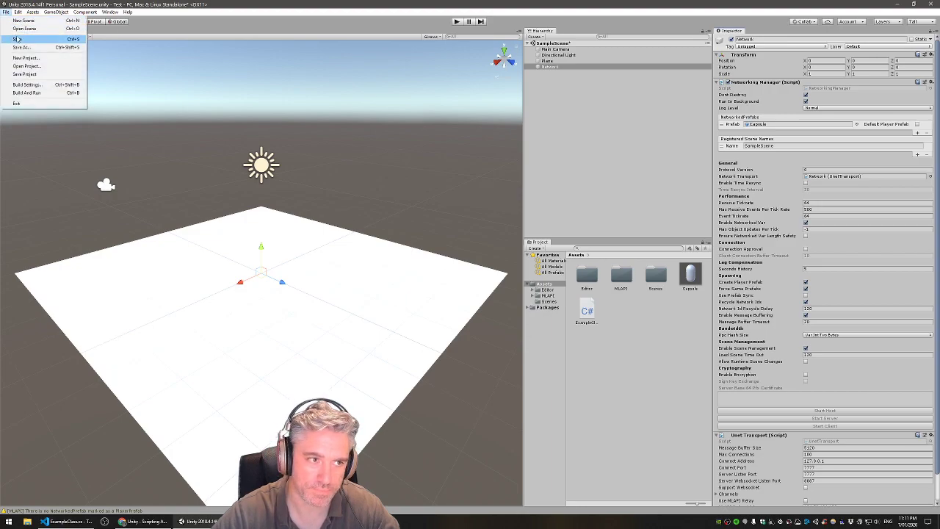
pyautogui.click(18, 39)
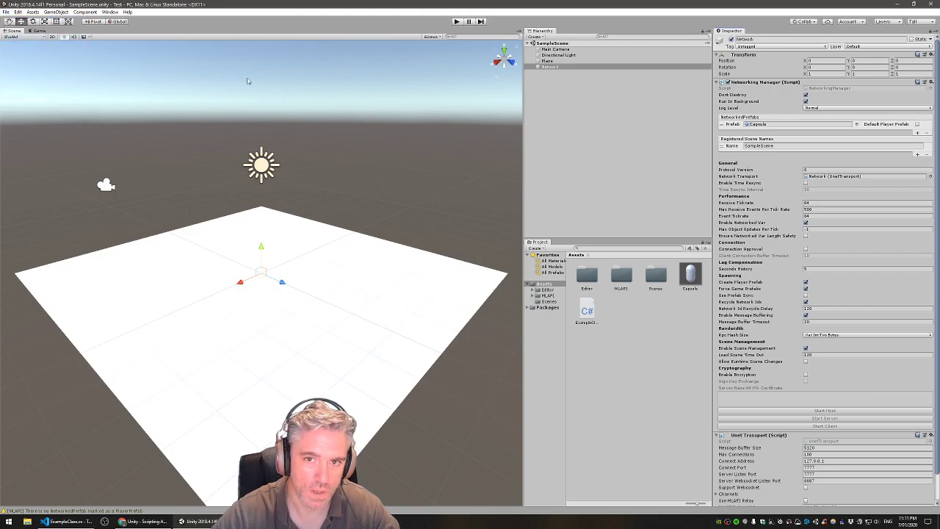
pyautogui.click(456, 22)
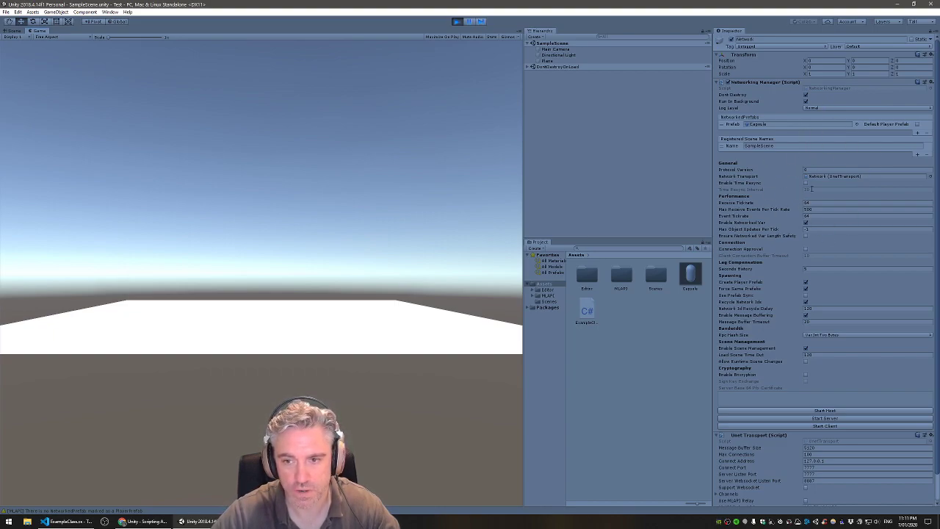
pyautogui.click(532, 67)
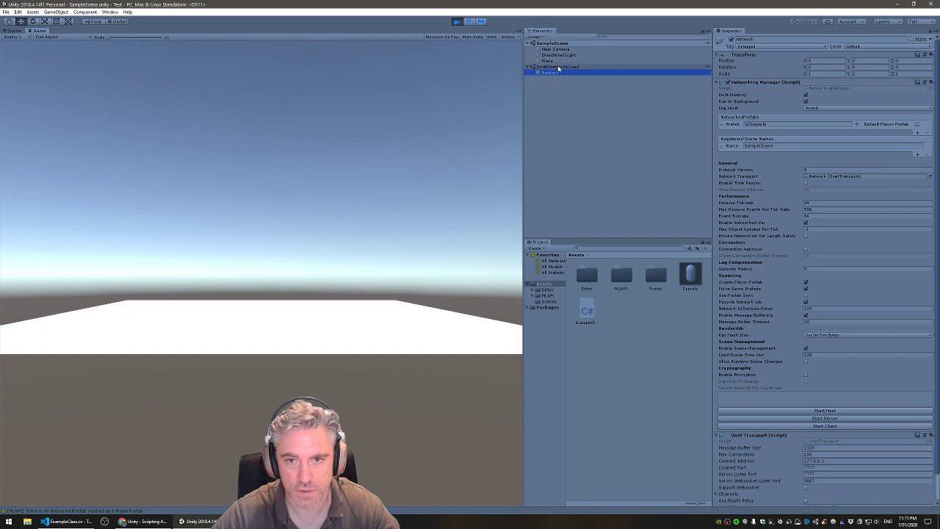
pyautogui.click(546, 73)
pyautogui.press('F2')
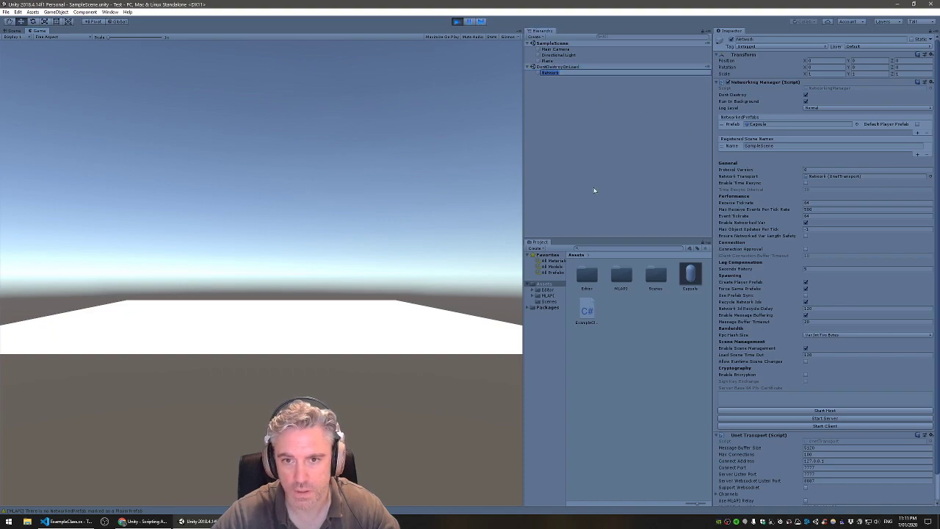
pyautogui.click(594, 190)
pyautogui.click(551, 70)
pyautogui.scroll(-1, 803, 292)
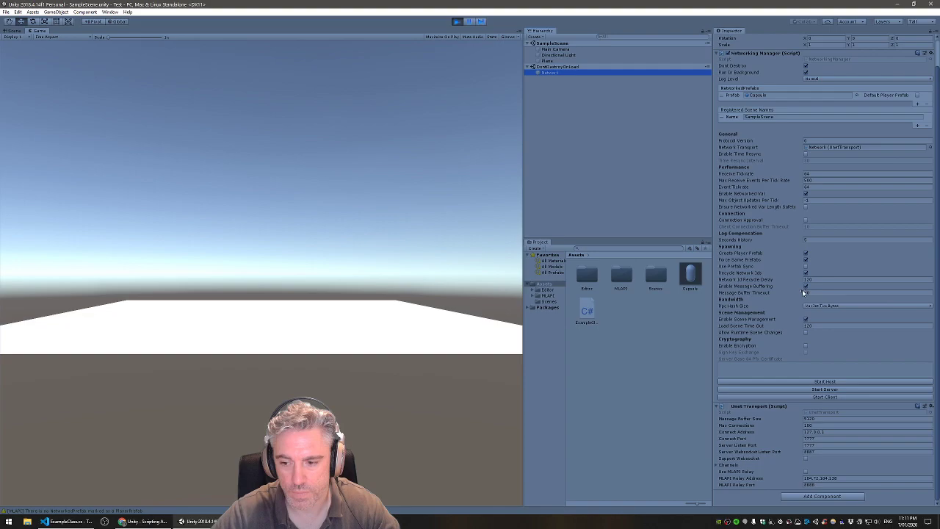
# Step: Start and stop the host twice, producing the 'Cannot spawn null object' error
pyautogui.click(824, 382)
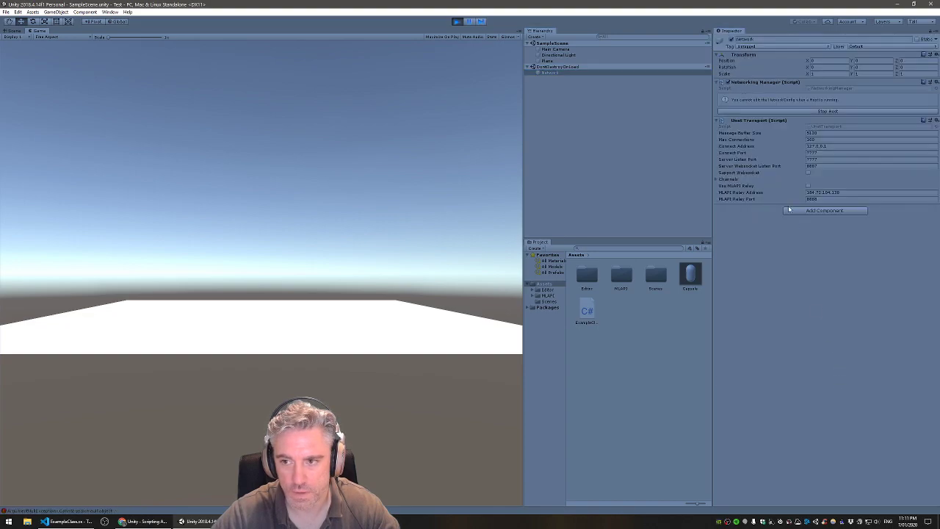
pyautogui.click(821, 110)
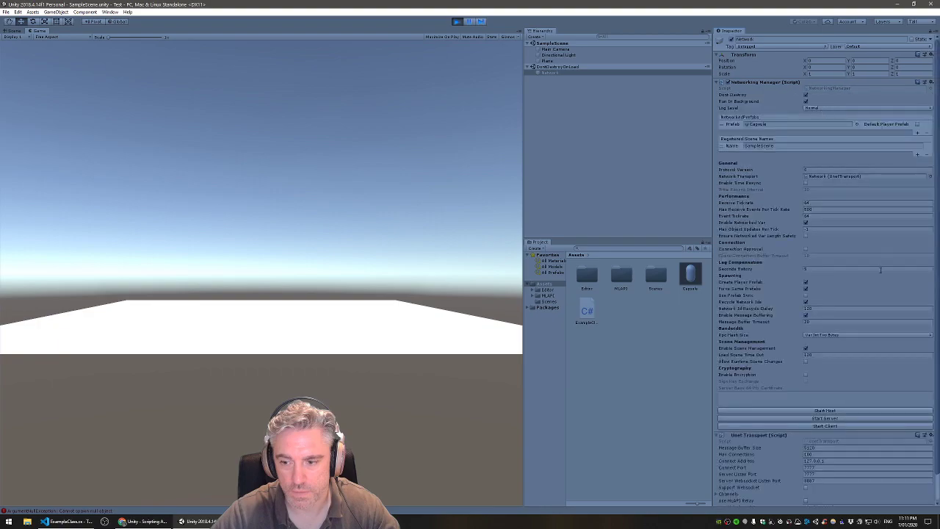
pyautogui.click(823, 410)
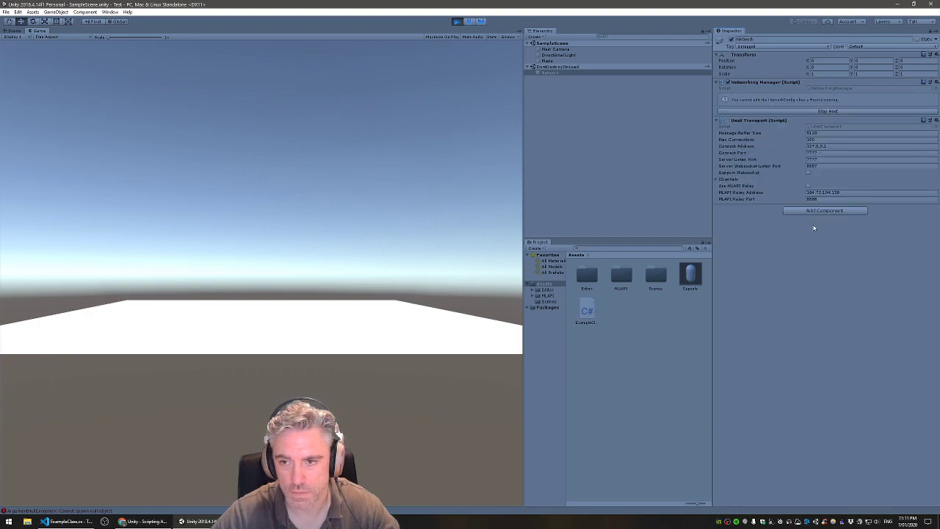
pyautogui.click(815, 112)
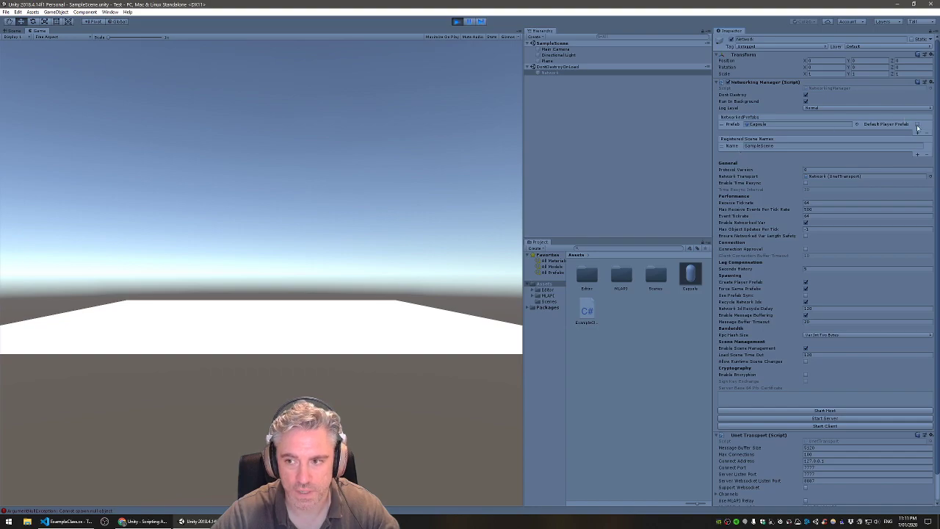
# Step: Leave Play mode, tick Default Player Prefab for the Capsule, and play the scene again
pyautogui.hotkey('ctrl', 'p')
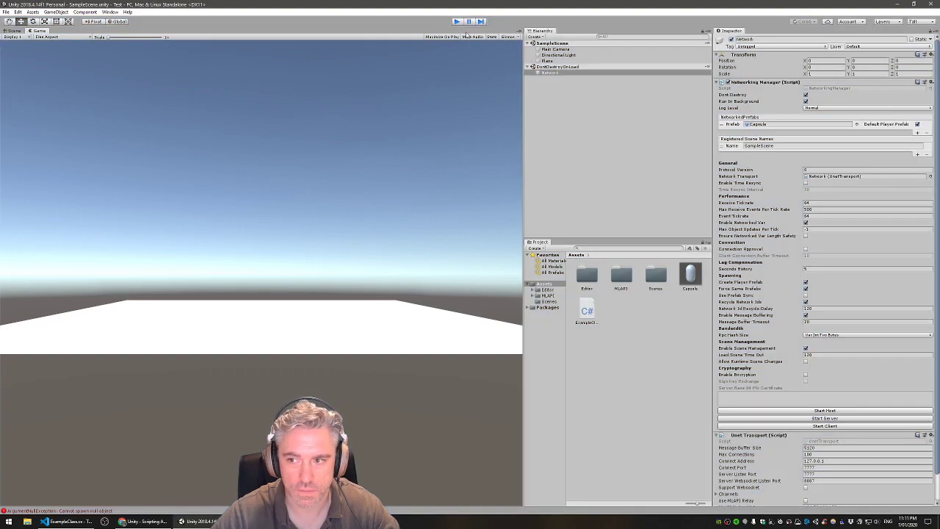
pyautogui.click(917, 124)
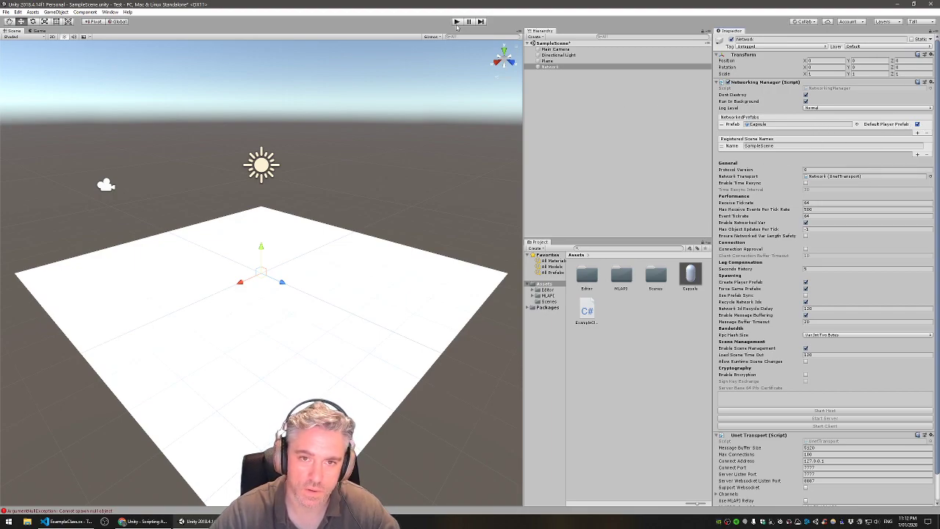
pyautogui.click(457, 22)
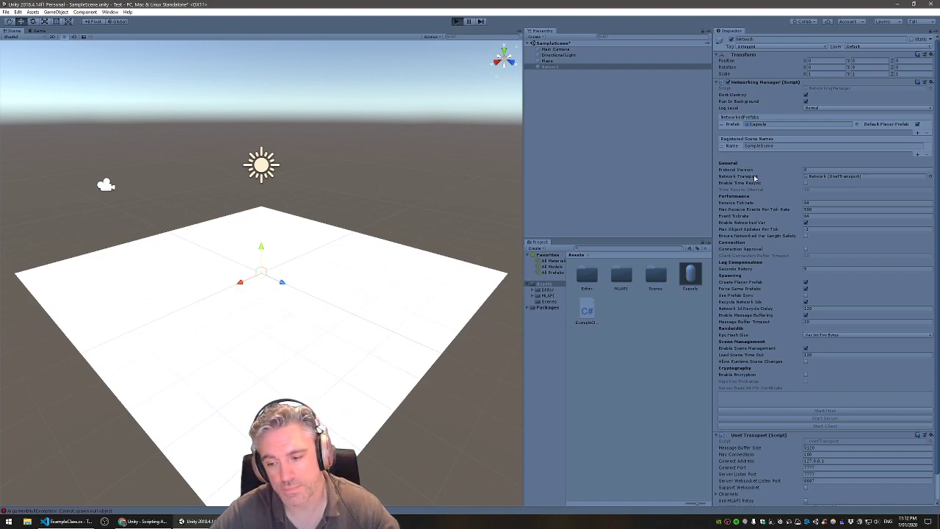
# Step: Start the host, move the spawned player capsule left and right, then stop Play
pyautogui.scroll(-2, 786, 358)
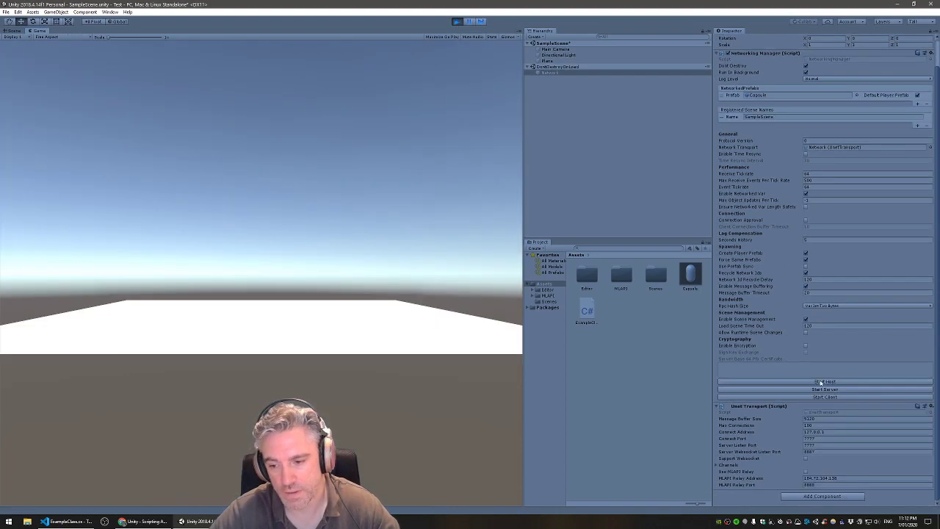
pyautogui.click(824, 382)
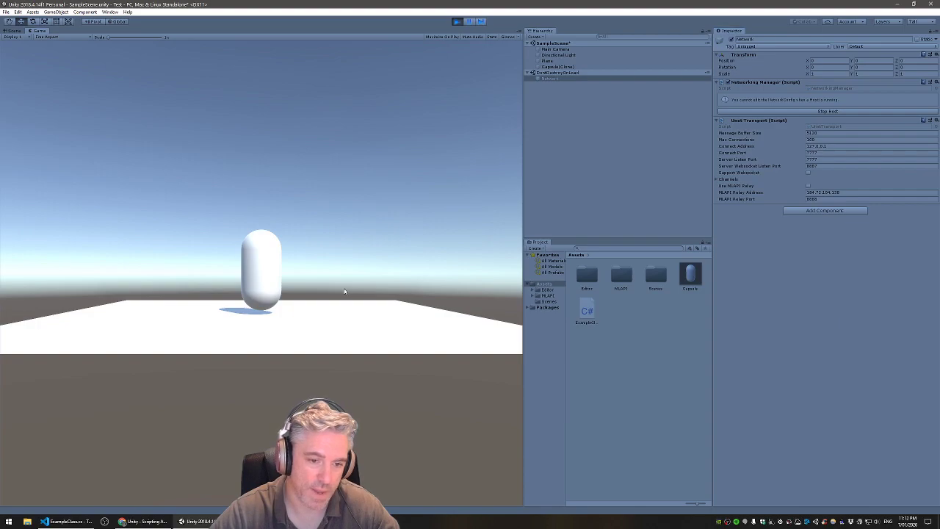
pyautogui.press('a')
pyautogui.press('d')
pyautogui.press('a')
pyautogui.press('d')
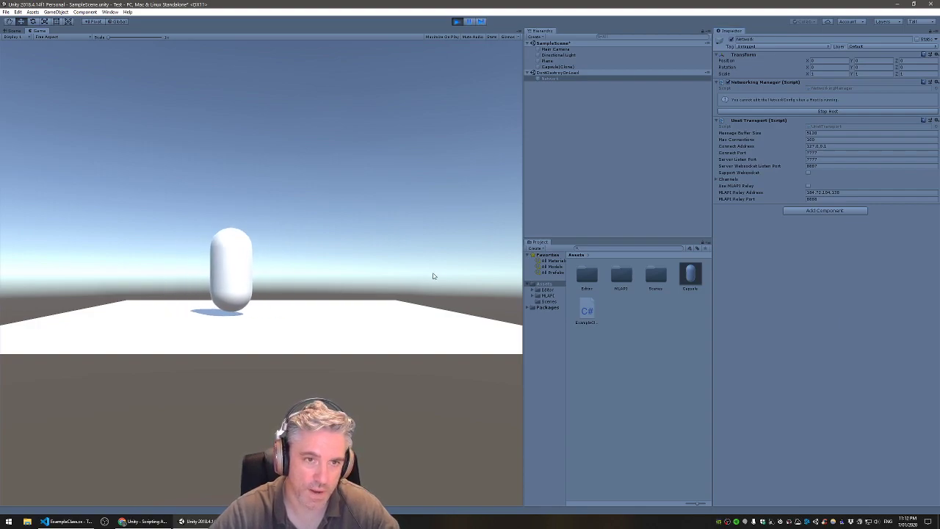
pyautogui.press('d')
pyautogui.click(457, 22)
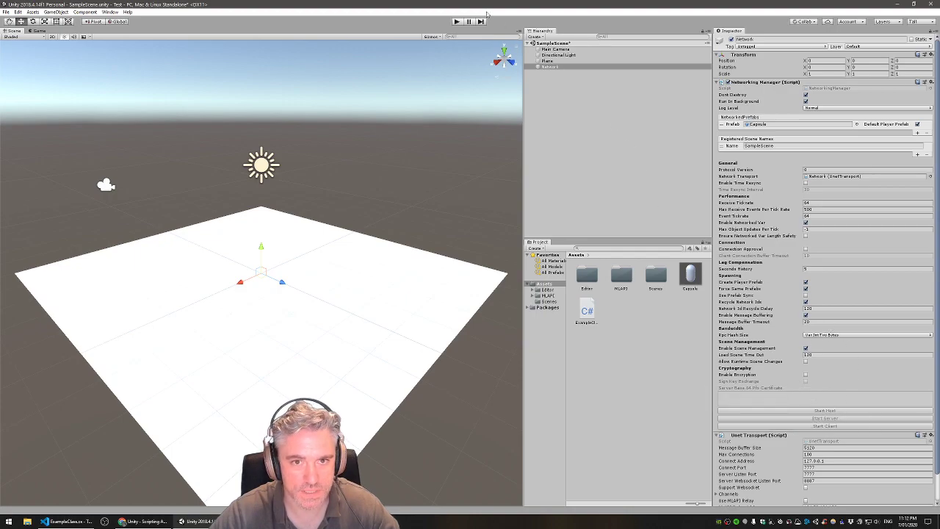
pyautogui.click(456, 22)
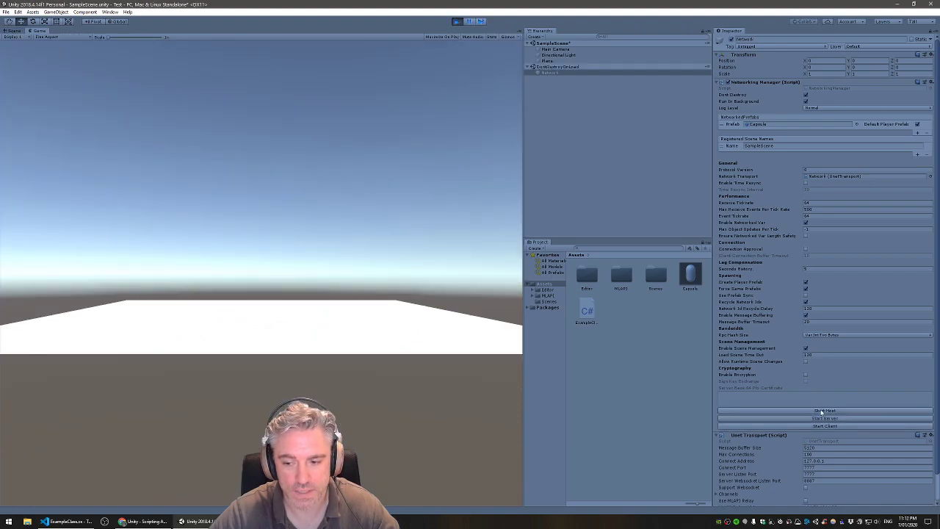
pyautogui.click(821, 411)
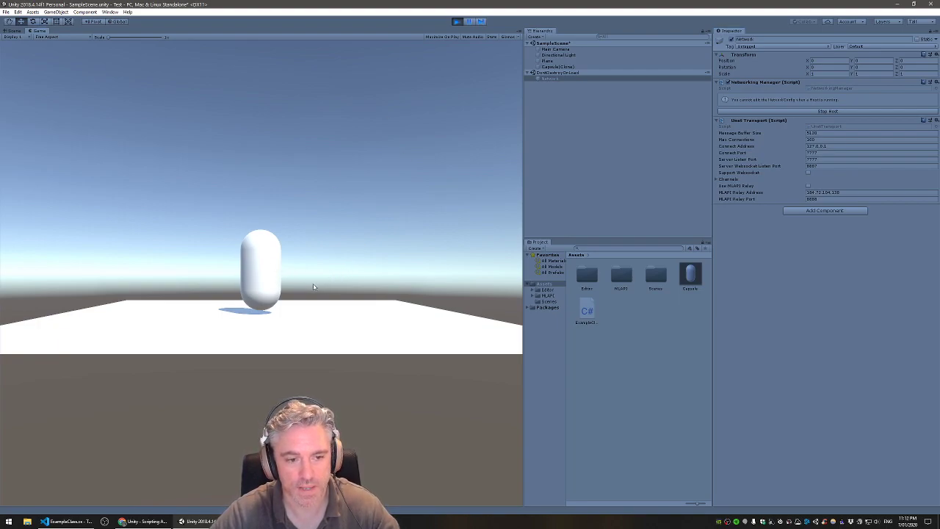
pyautogui.press('a')
pyautogui.press('d')
pyautogui.press('a')
pyautogui.press('d')
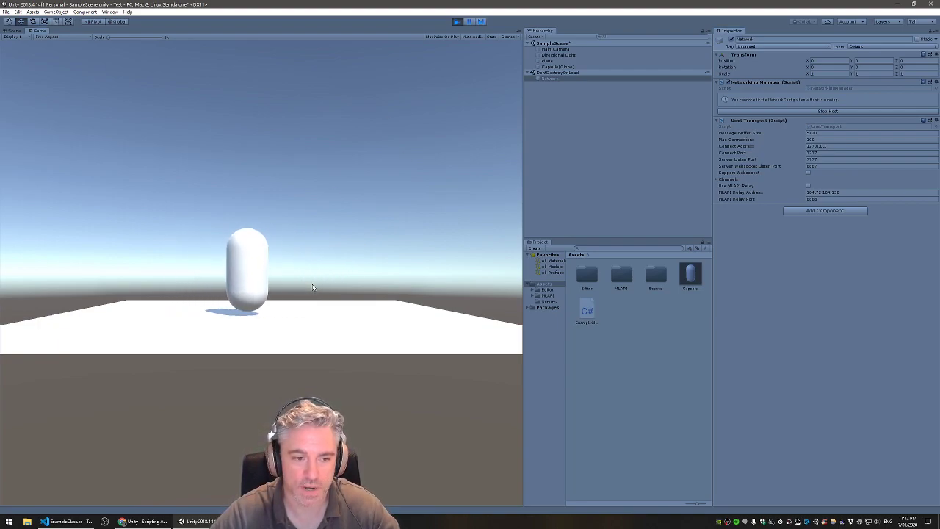
pyautogui.press('a')
pyautogui.press('d')
pyautogui.press('a')
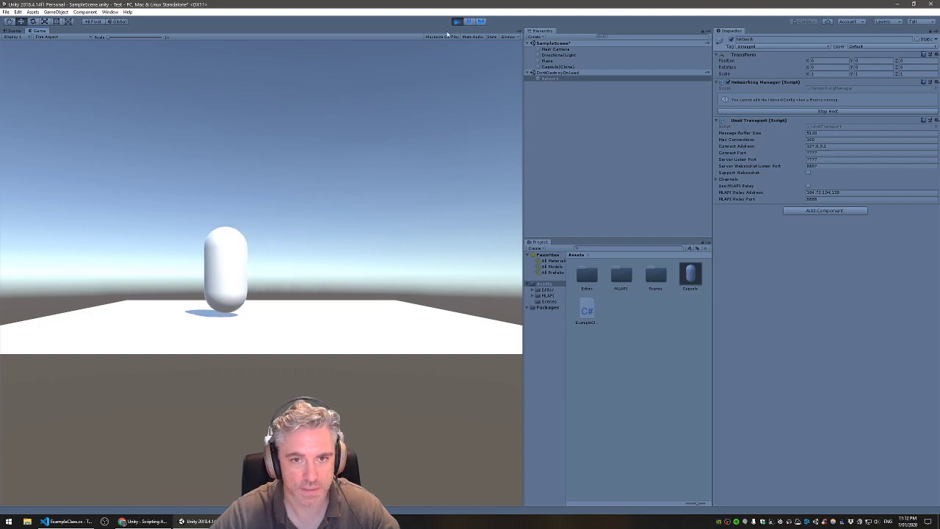
pyautogui.click(457, 22)
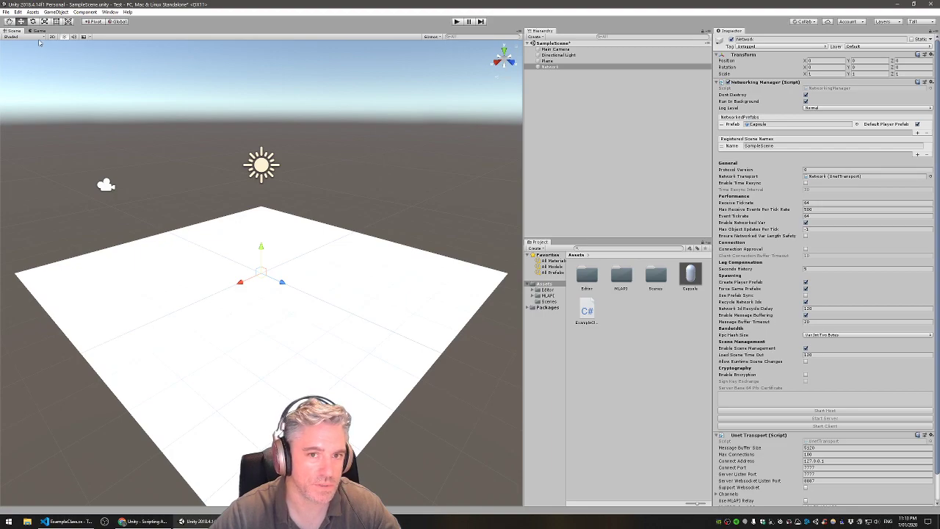
# Step: Save the scene and then save the whole project from the File menu
pyautogui.click(7, 12)
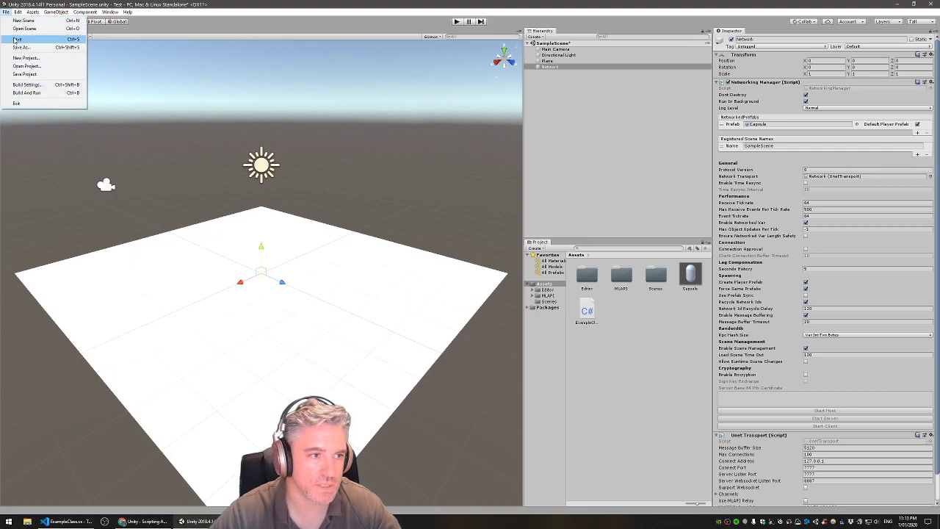
pyautogui.click(17, 39)
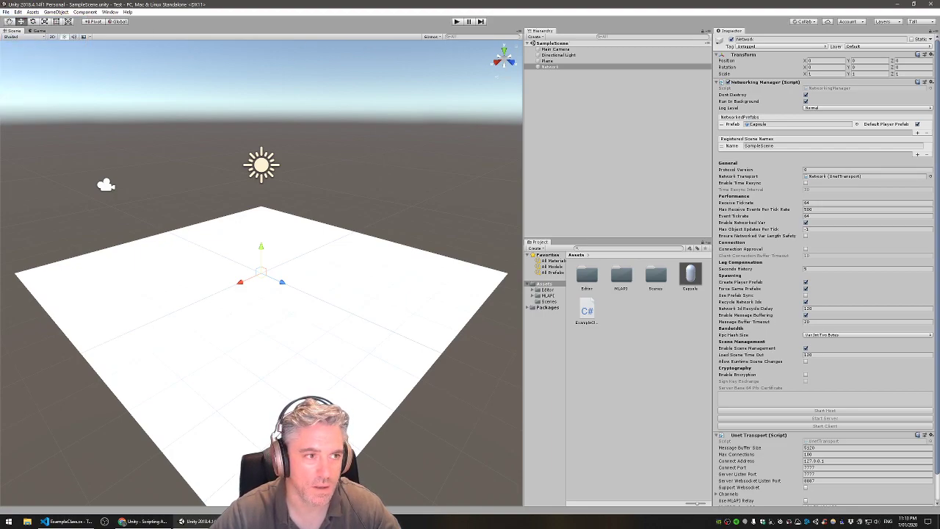
pyautogui.click(6, 13)
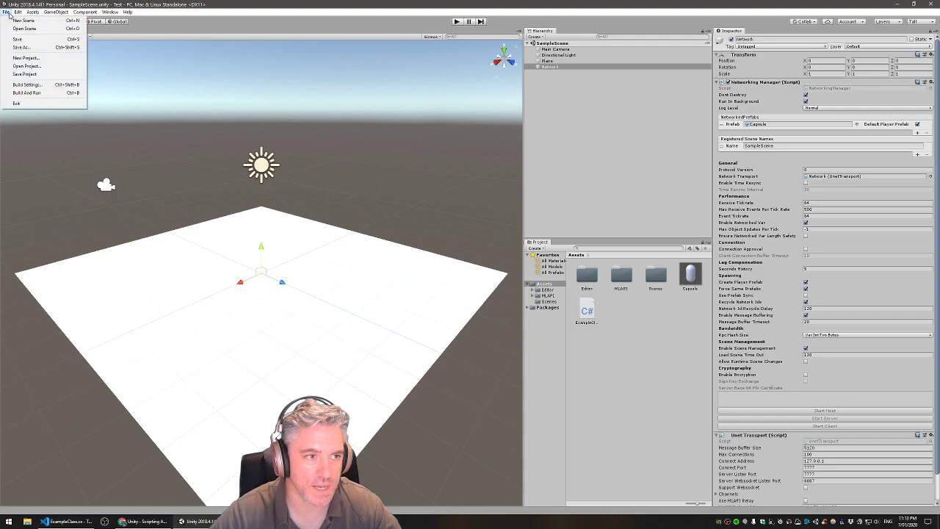
pyautogui.click(26, 74)
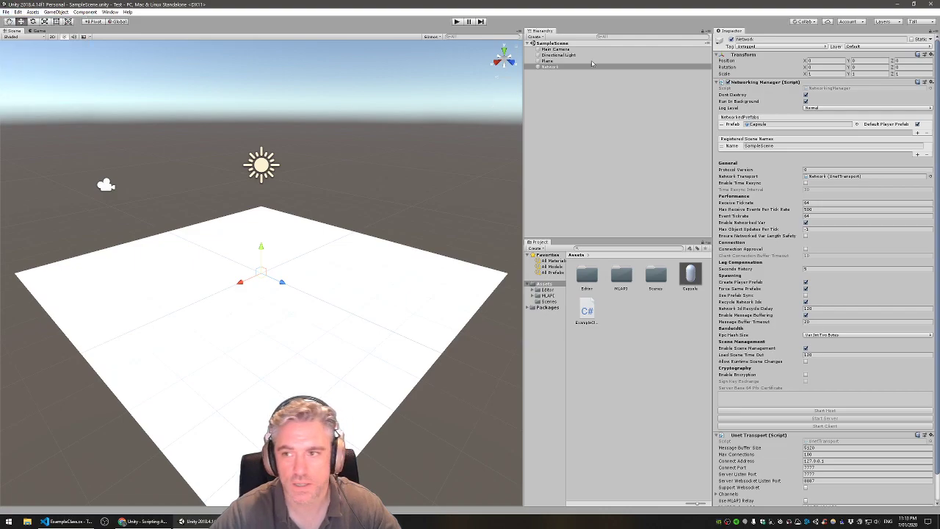
# Step: Minimize the Unity editor, code editor and browser to reveal the desktop
pyautogui.click(897, 4)
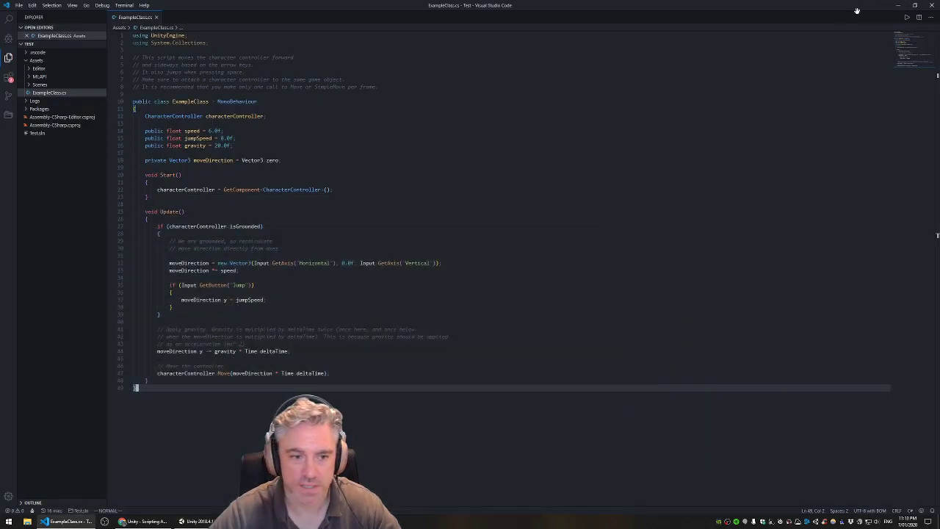
pyautogui.click(897, 5)
pyautogui.click(897, 6)
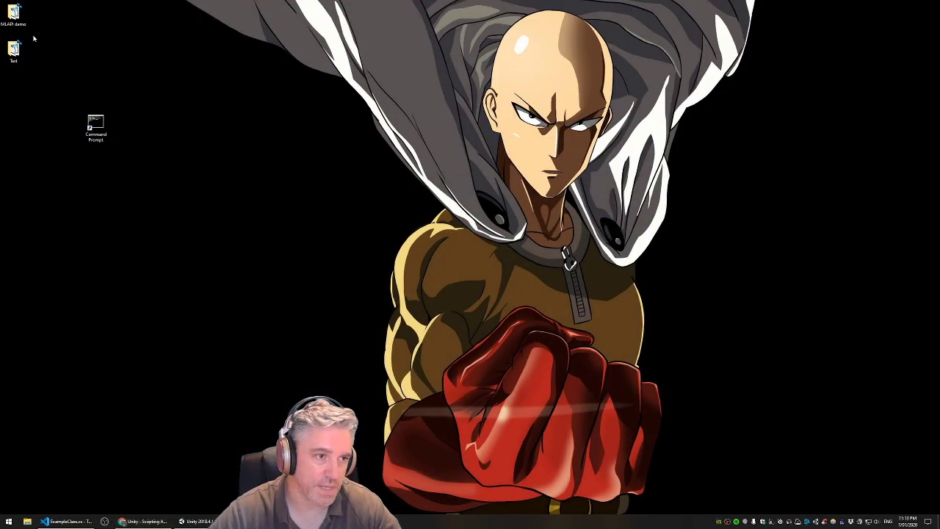
pyautogui.click(208, 521)
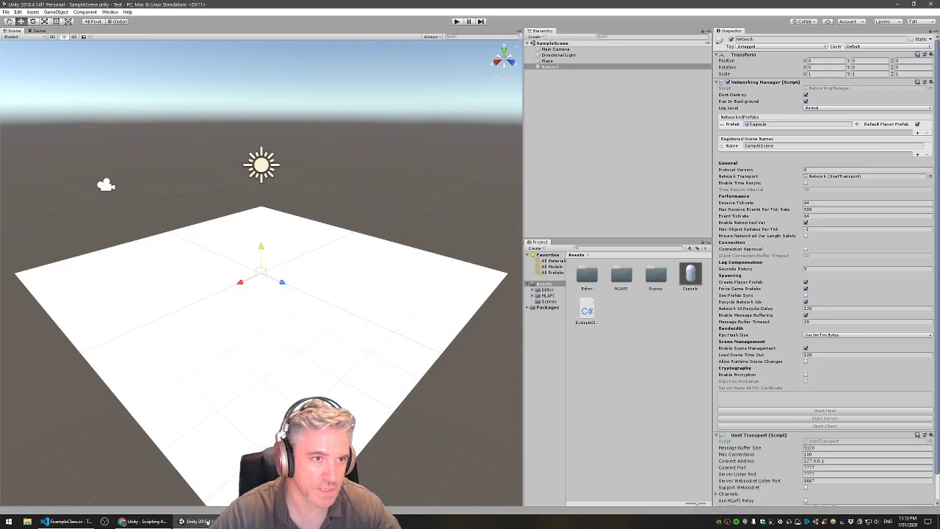
pyautogui.click(208, 522)
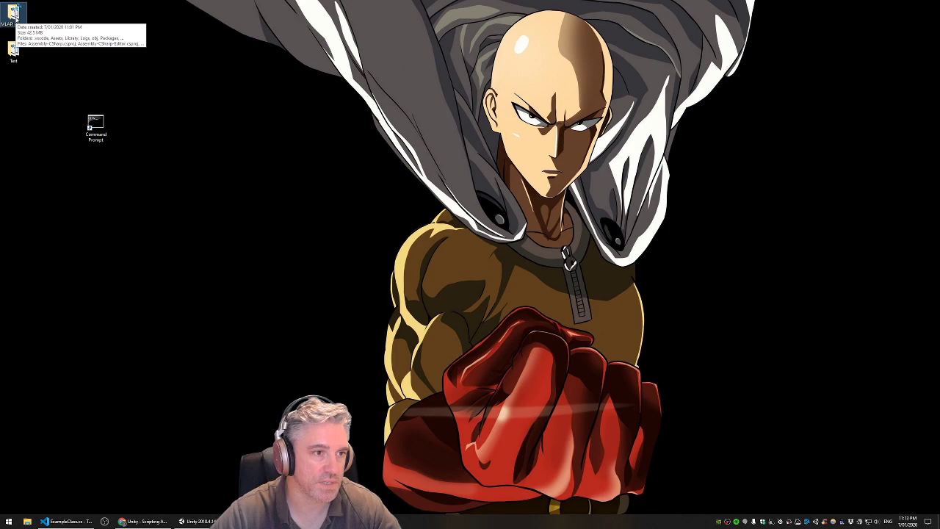
# Step: Delete MLAPI demo, duplicate Test as 'Test - Copy' skipping the locked file, and open Unity Hub
pyautogui.press('Delete')
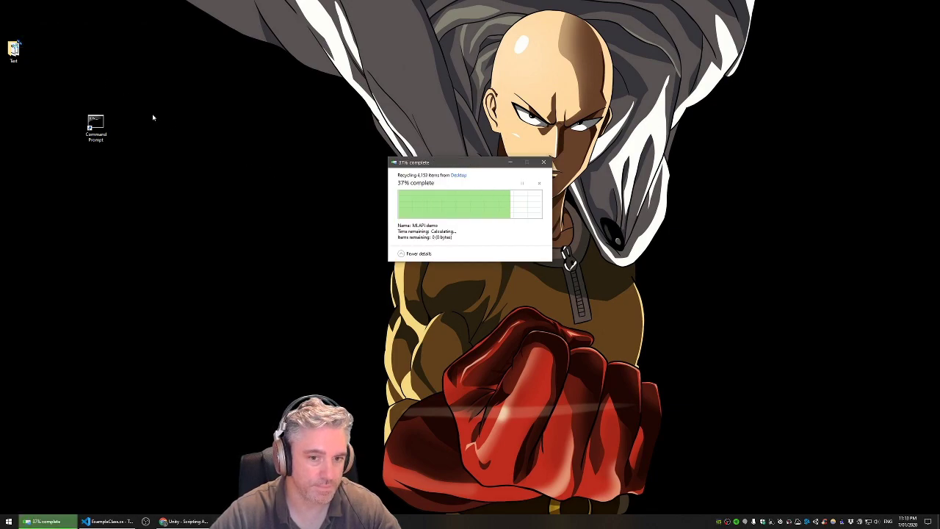
pyautogui.moveTo(14, 50); pyautogui.dragTo(70, 51)
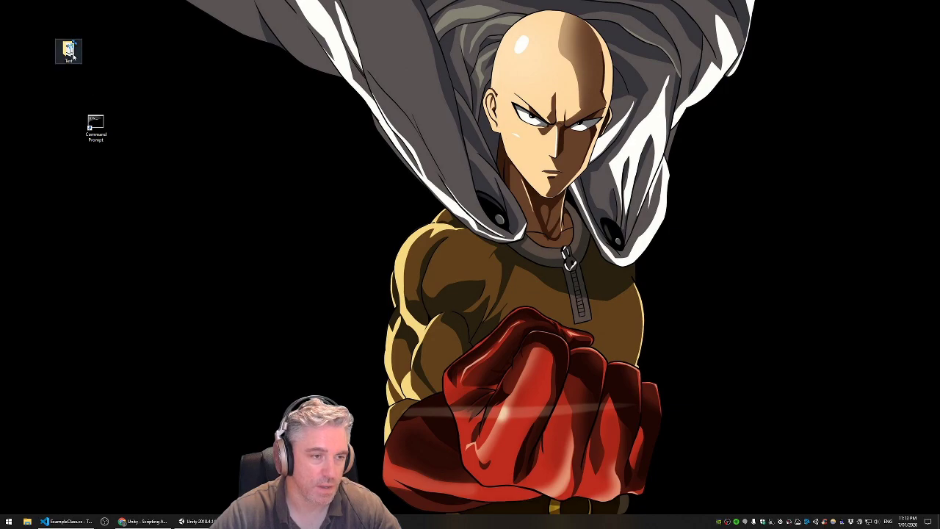
pyautogui.moveTo(74, 56); pyautogui.dragTo(122, 77, button='right')
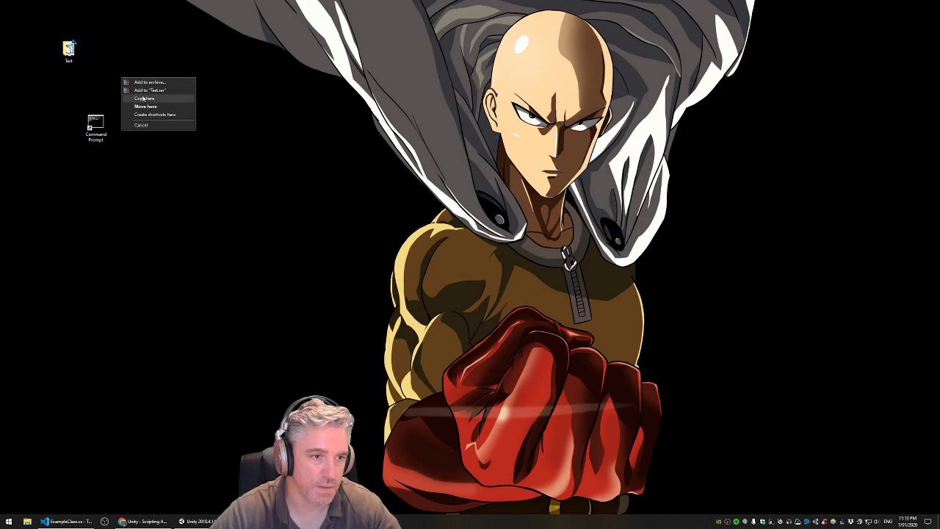
pyautogui.click(144, 98)
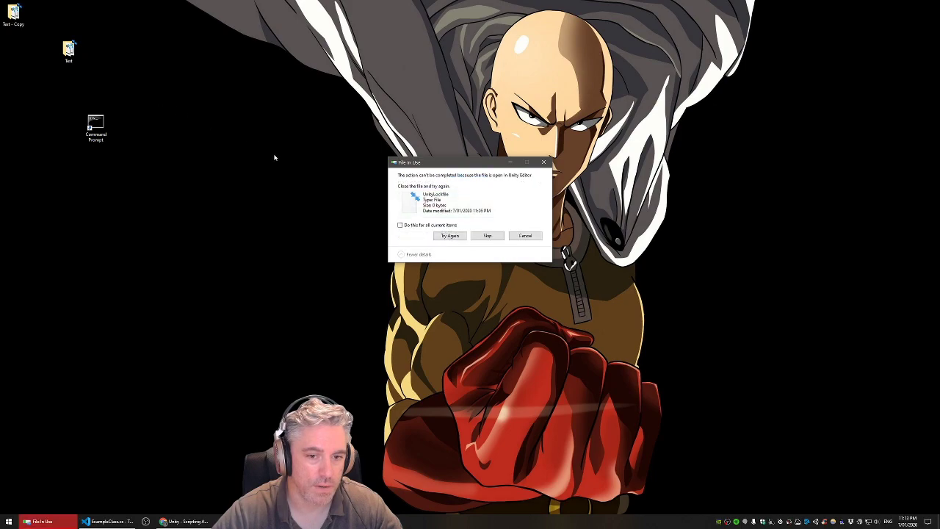
pyautogui.click(487, 235)
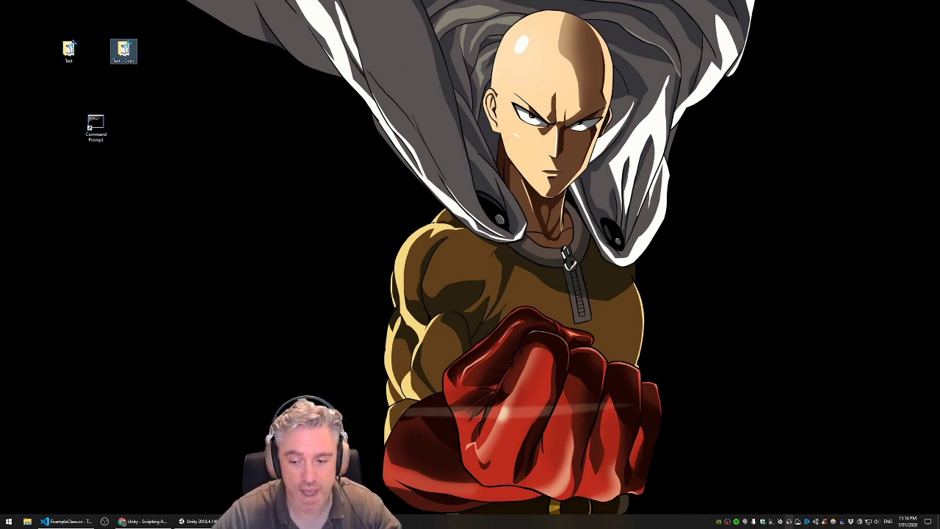
pyautogui.click(815, 523)
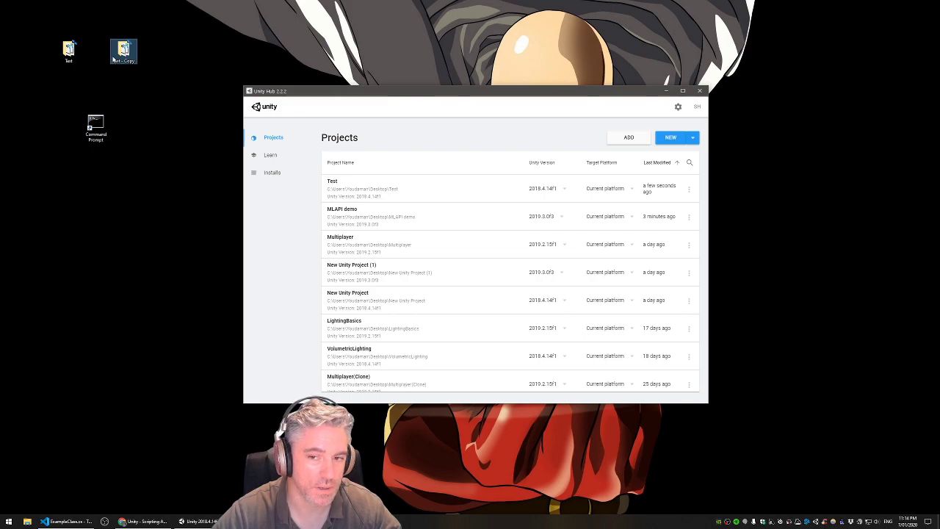
# Step: Add the desktop 'Test - Copy' folder as a Unity Hub project and launch it
pyautogui.click(629, 139)
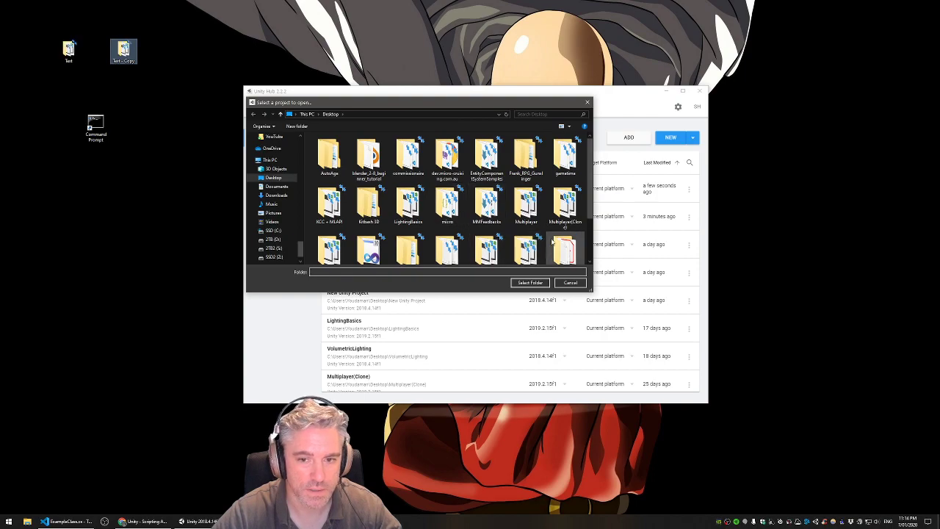
pyautogui.scroll(-1, 547, 242)
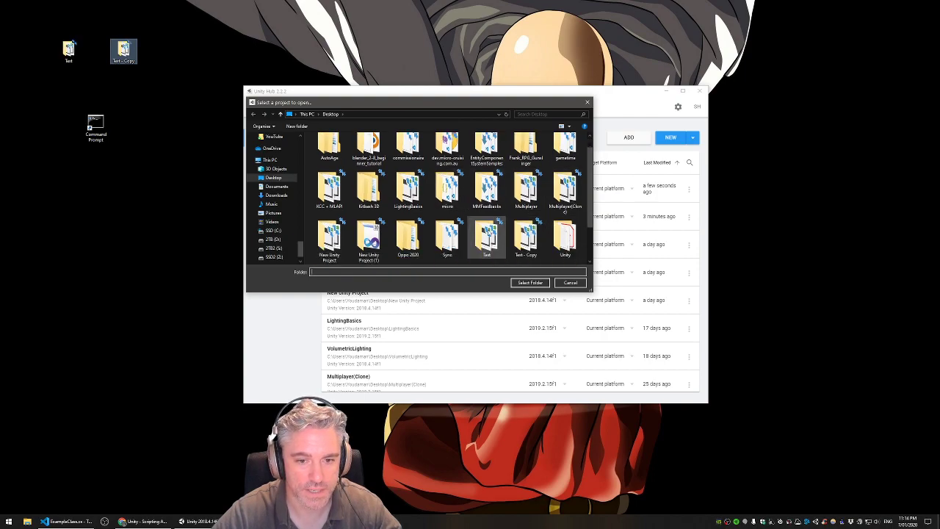
pyautogui.doubleClick(535, 241)
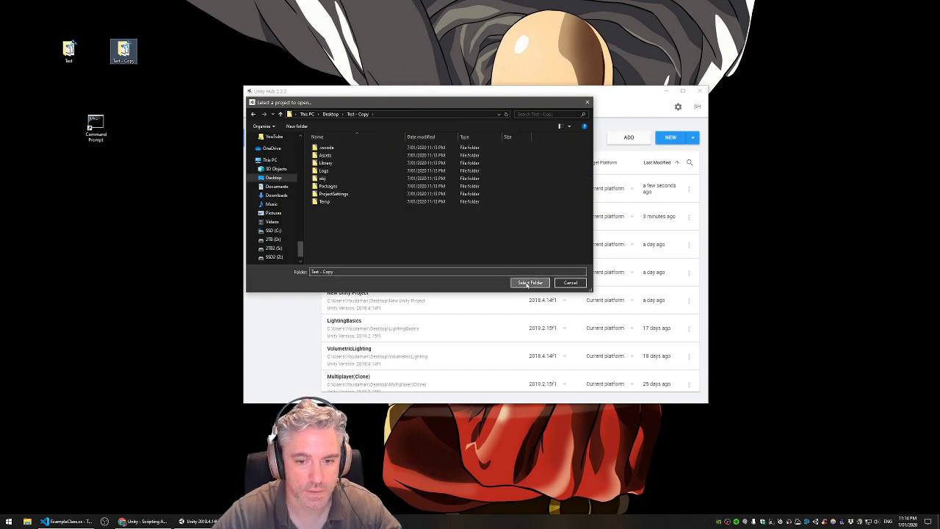
pyautogui.click(529, 283)
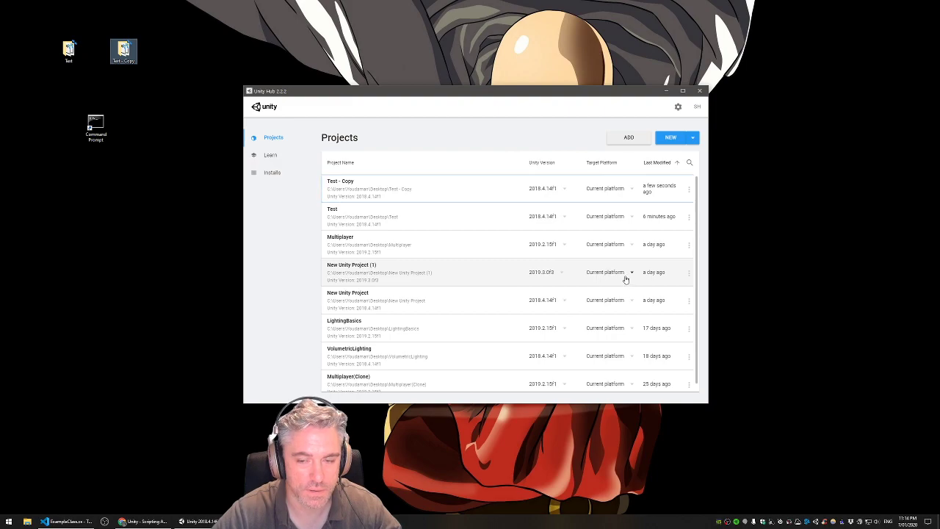
pyautogui.click(361, 187)
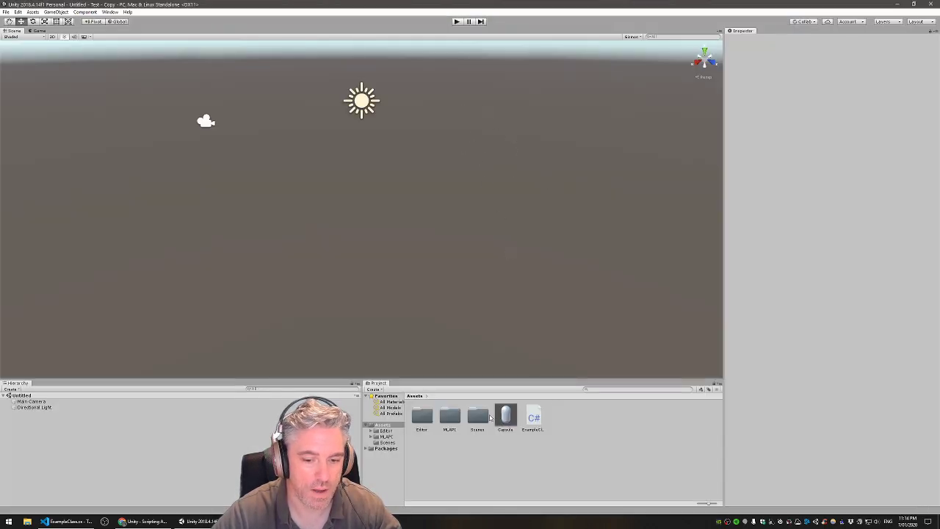
# Step: Open SampleScene, play as host, move the capsule left, and snap the editor to the right half
pyautogui.doubleClick(478, 416)
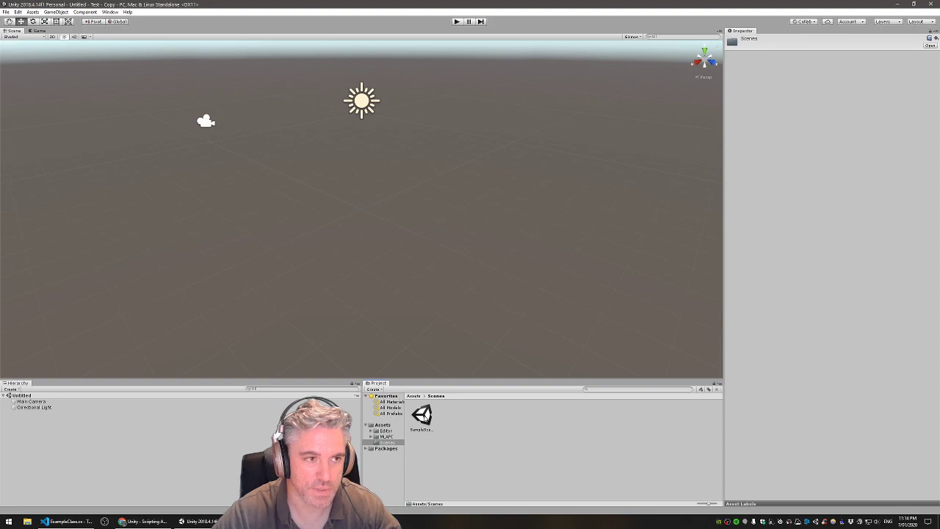
pyautogui.doubleClick(423, 415)
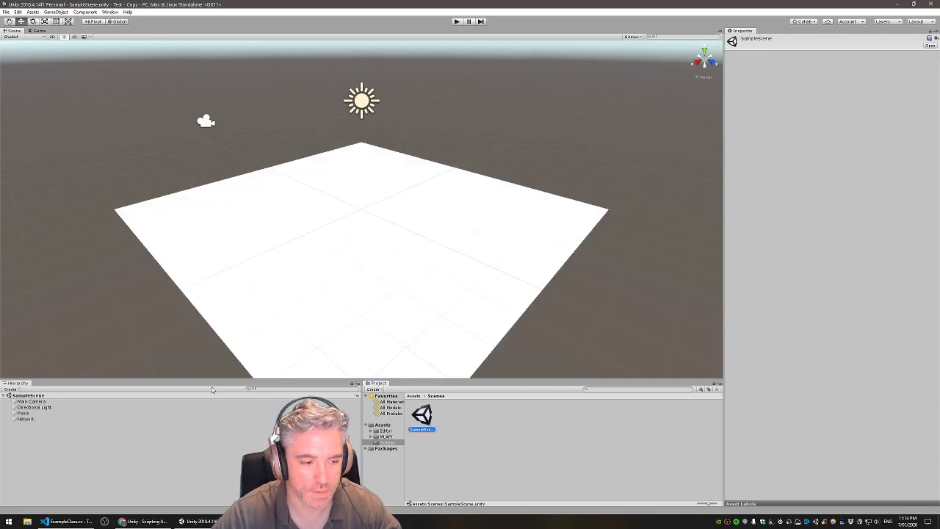
pyautogui.click(25, 418)
pyautogui.click(456, 21)
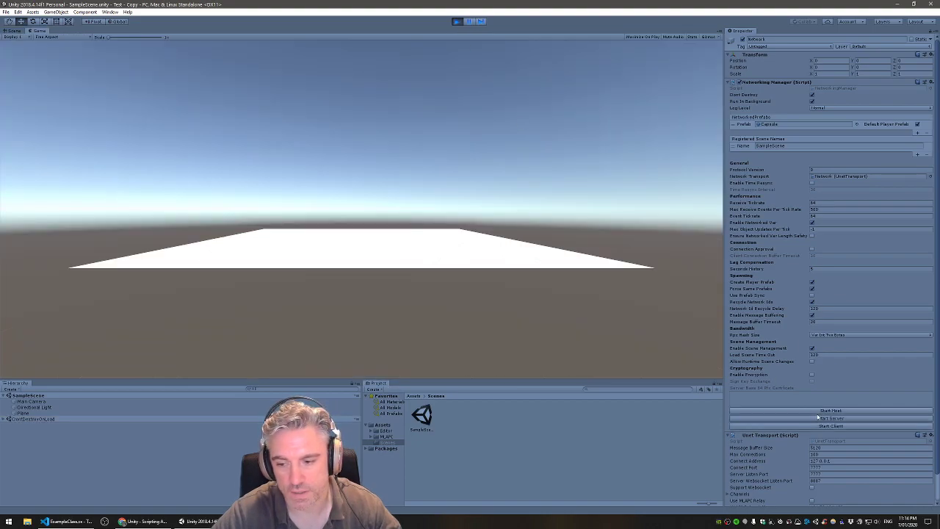
pyautogui.click(817, 412)
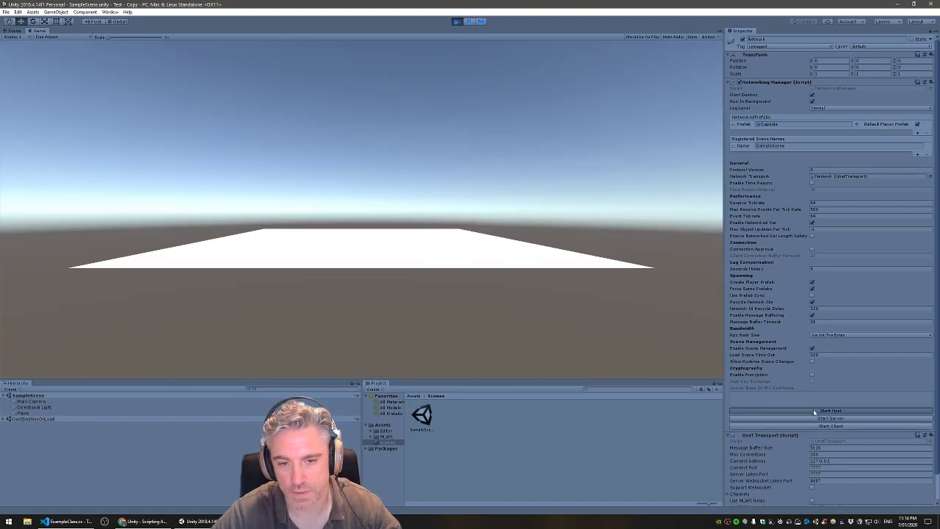
pyautogui.press('Left')
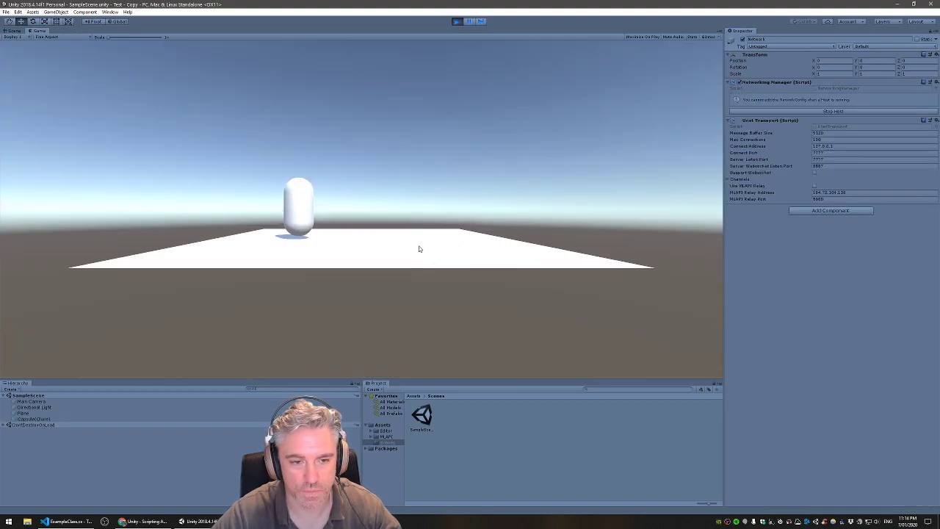
pyautogui.moveTo(586, 5); pyautogui.dragTo(939, 66)
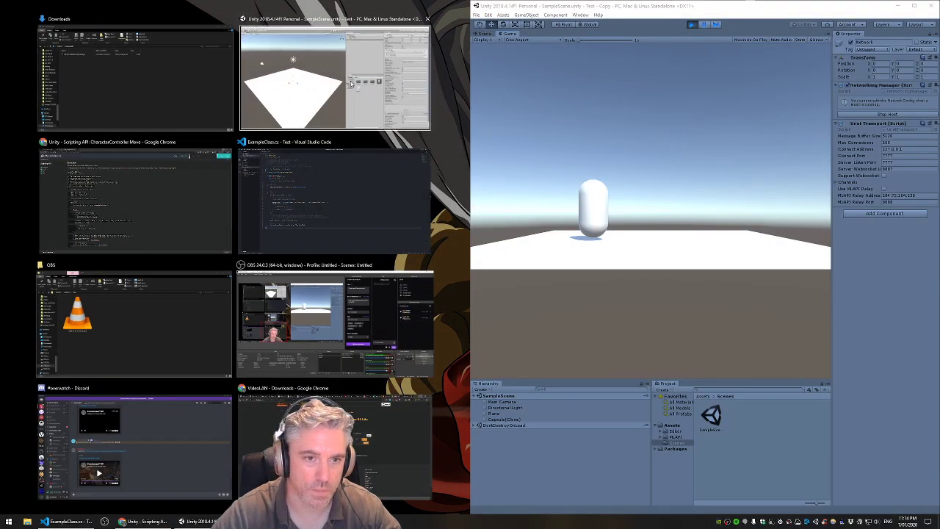
# Step: Snap the original editor left, join as client, test movement, then stop the copy's Play mode
pyautogui.click(393, 119)
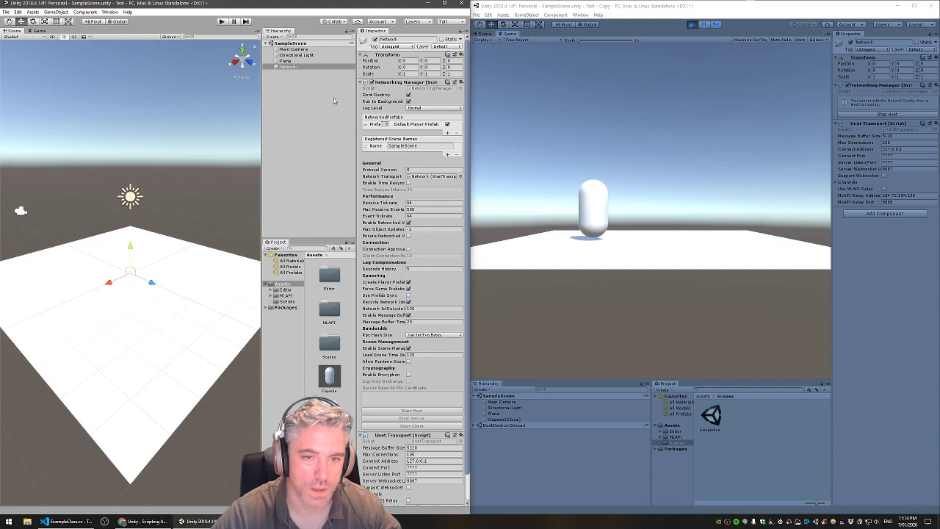
pyautogui.click(221, 22)
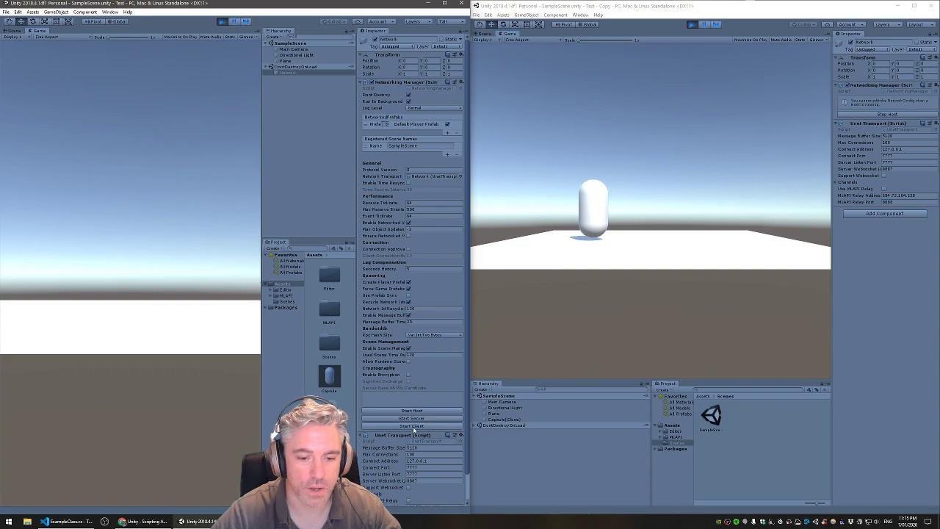
pyautogui.click(412, 426)
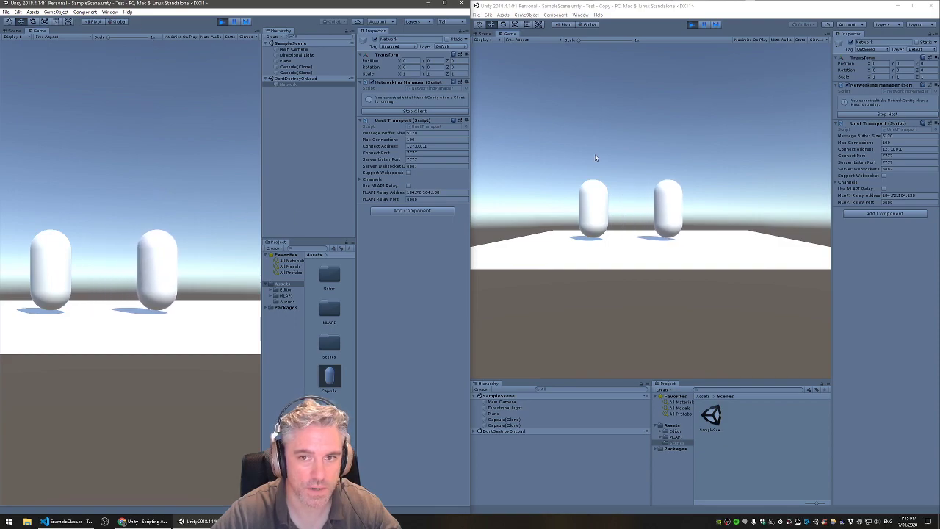
pyautogui.click(628, 166)
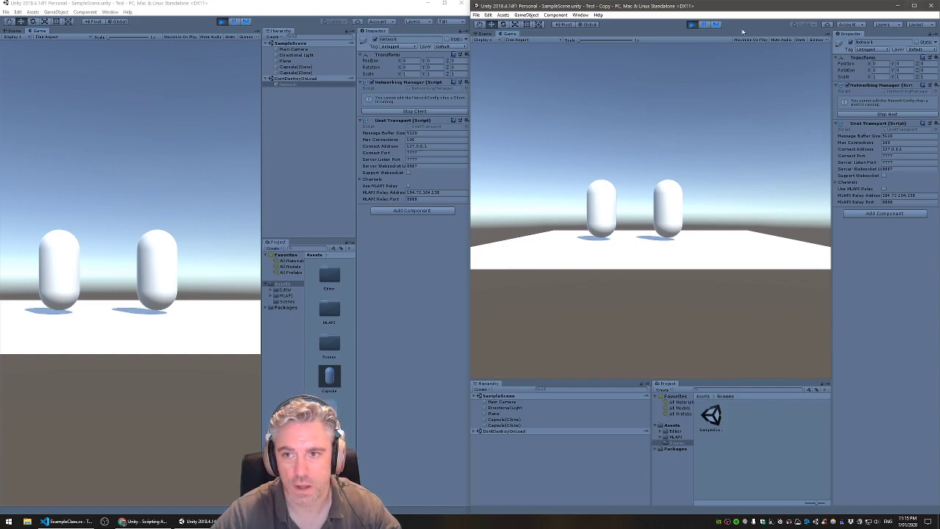
pyautogui.click(692, 24)
# Step: Stop Play in the original editor, close the copy's editor, and minimize the original
pyautogui.click(224, 21)
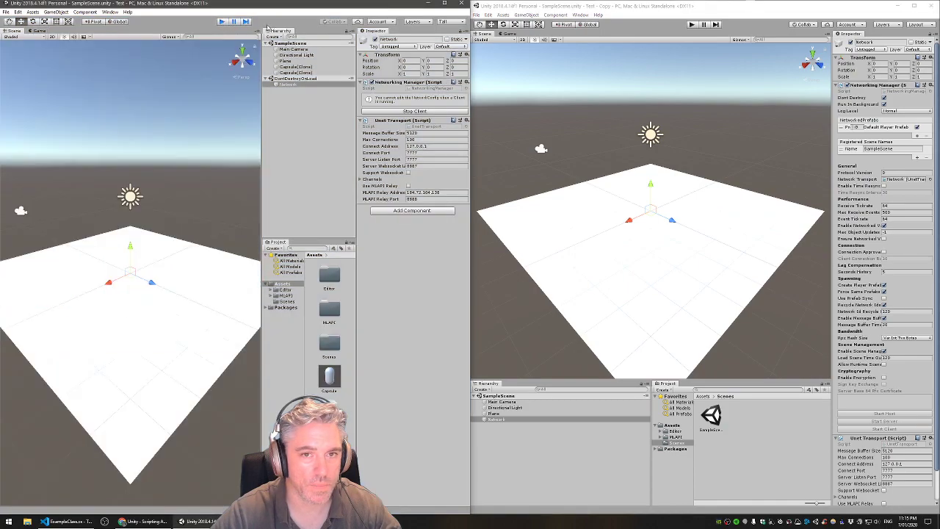
pyautogui.click(931, 7)
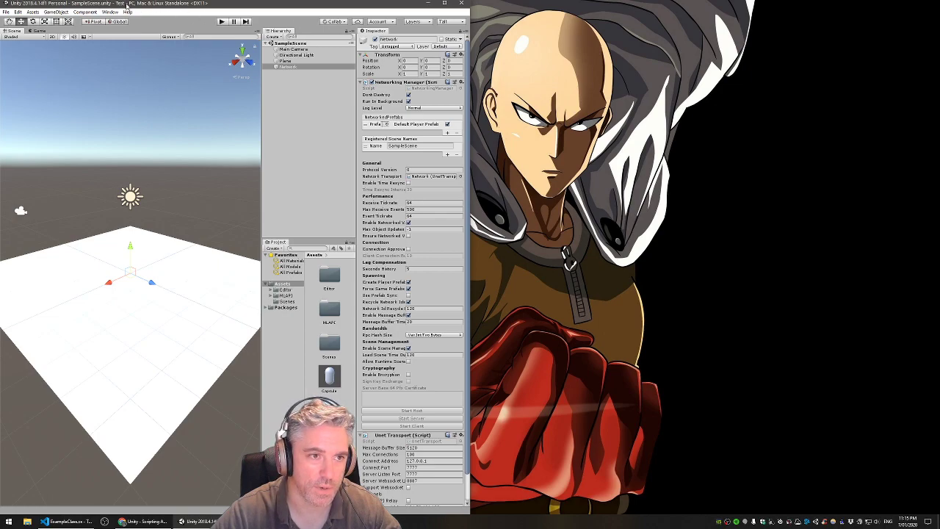
pyautogui.click(430, 5)
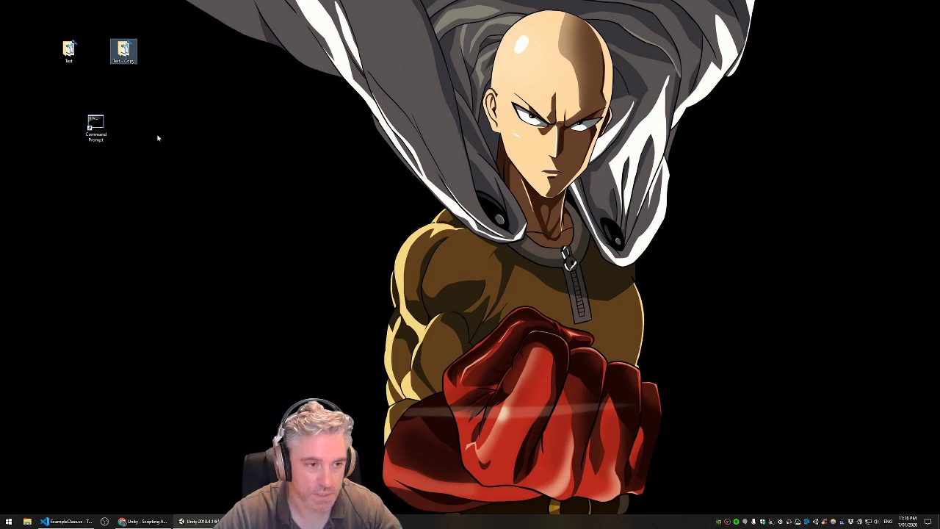
# Step: Start Command Prompt as administrator and copy the Test - Copy folder's full path from Explorer
pyautogui.rightClick(96, 134)
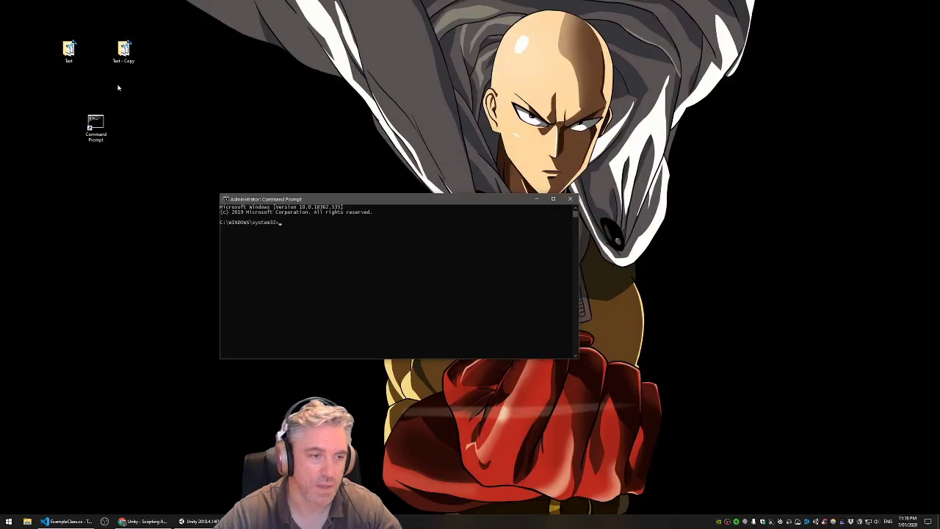
pyautogui.click(124, 50)
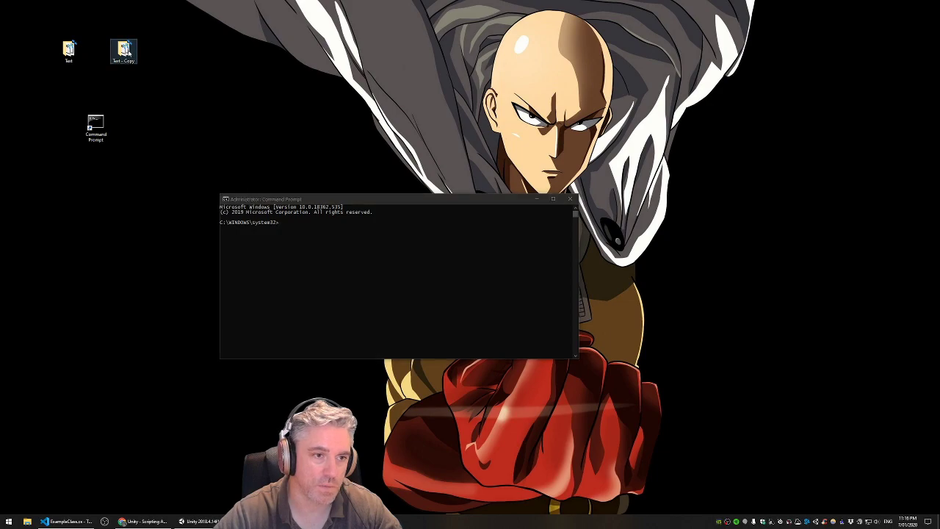
pyautogui.doubleClick(123, 50)
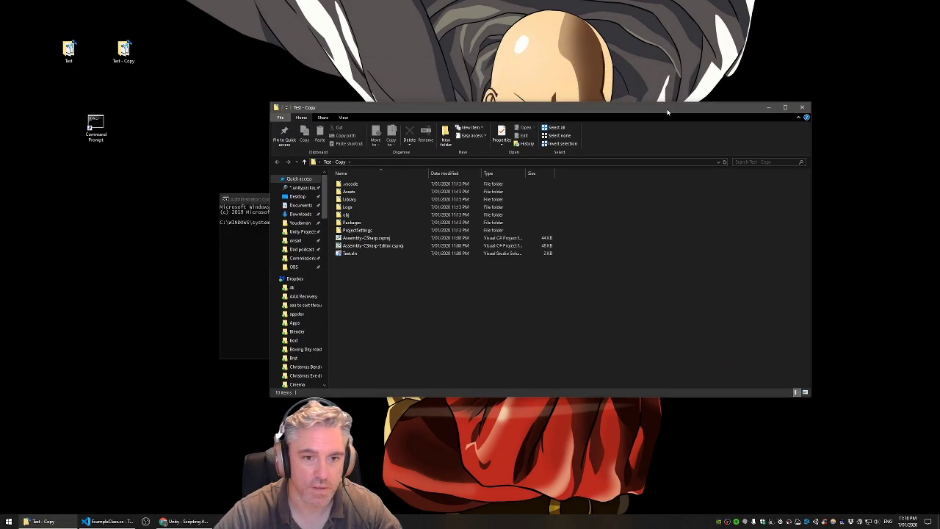
pyautogui.click(361, 163)
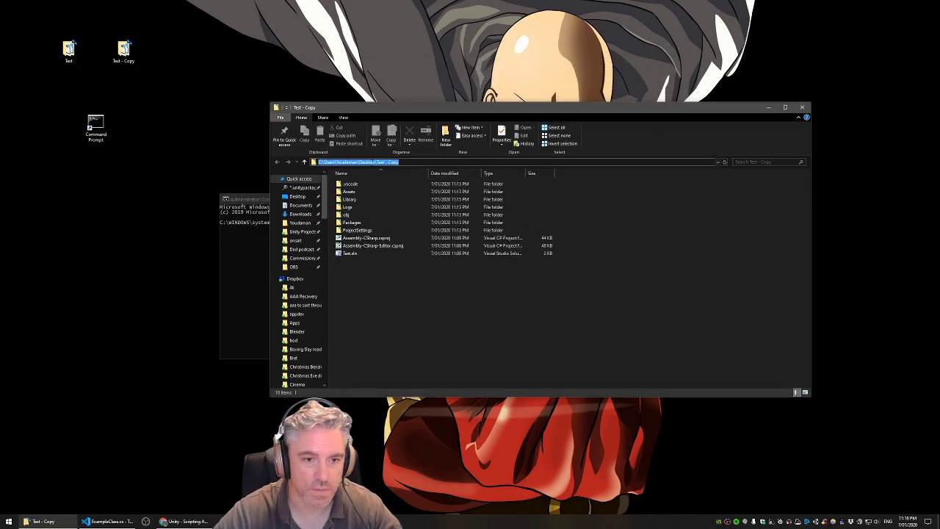
pyautogui.rightClick(379, 163)
pyautogui.click(399, 187)
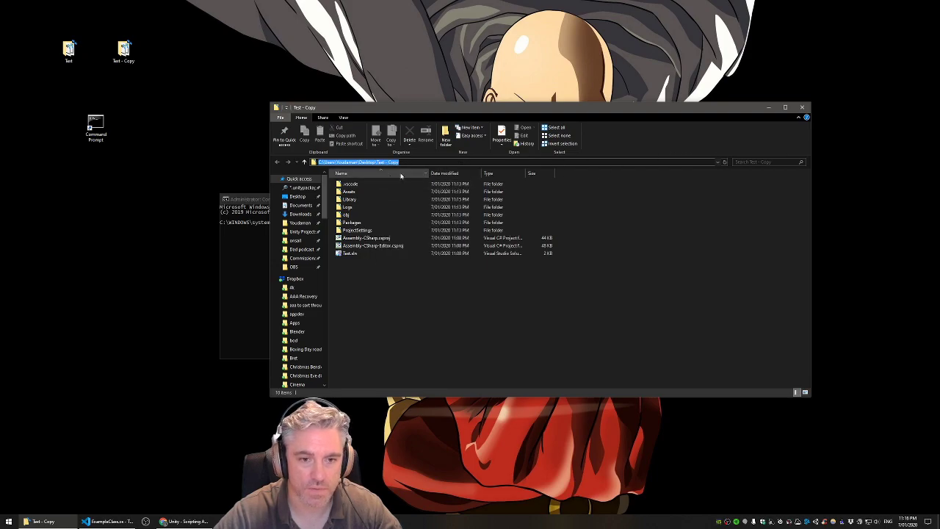
pyautogui.press('Escape')
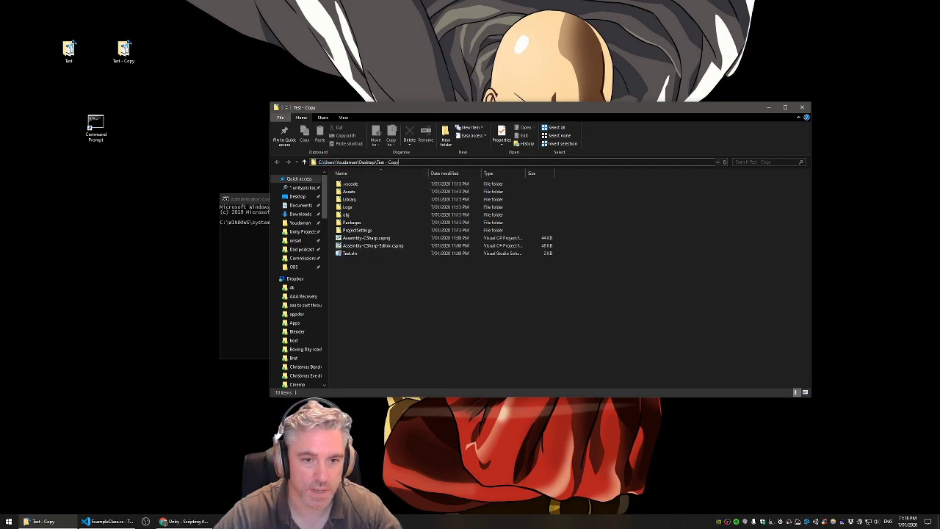
pyautogui.hotkey('ctrl', 'a')
pyautogui.rightClick(336, 165)
pyautogui.click(363, 186)
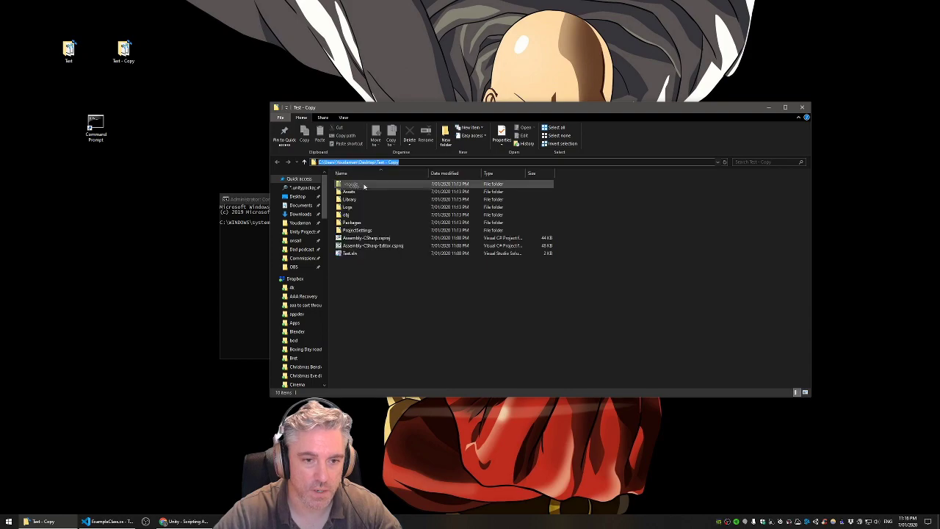
# Step: Close Explorer, cd into the pasted Test - Copy path, and reopen that folder
pyautogui.click(804, 109)
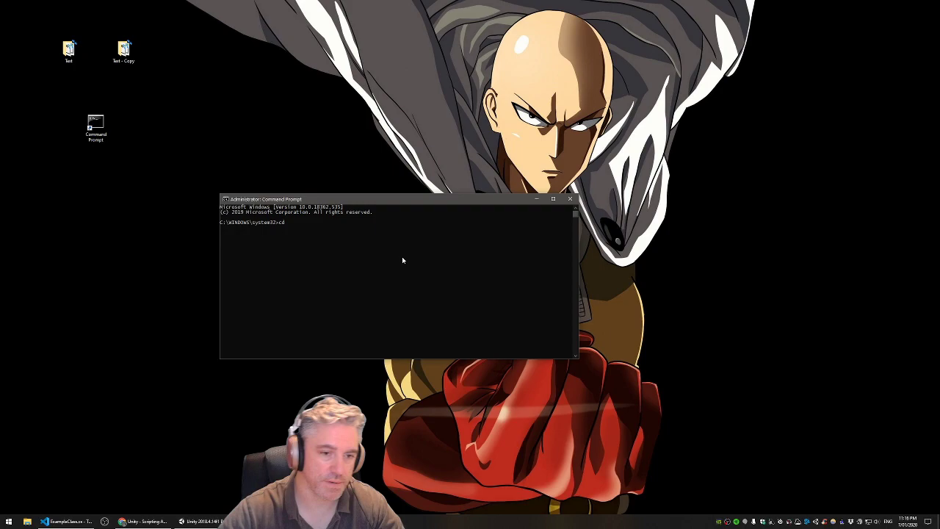
pyautogui.hotkey('ctrl', 'v')
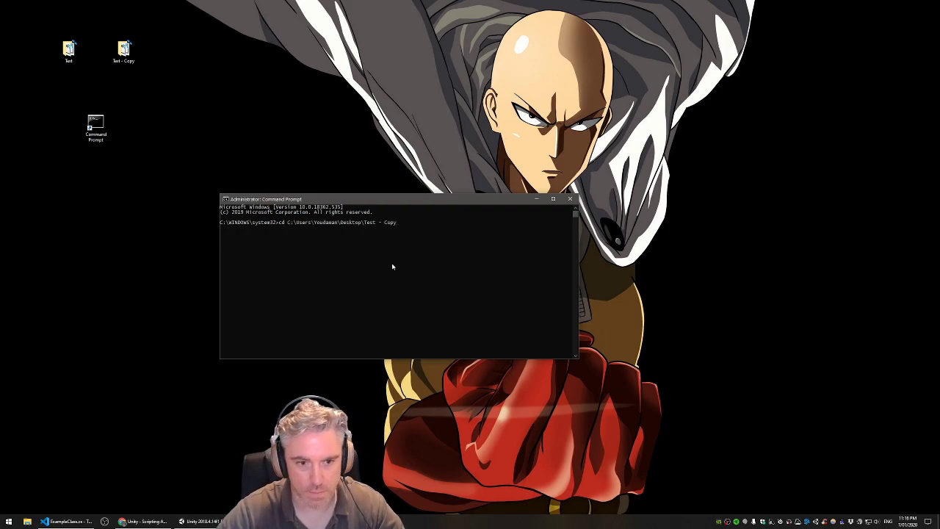
pyautogui.press('Return')
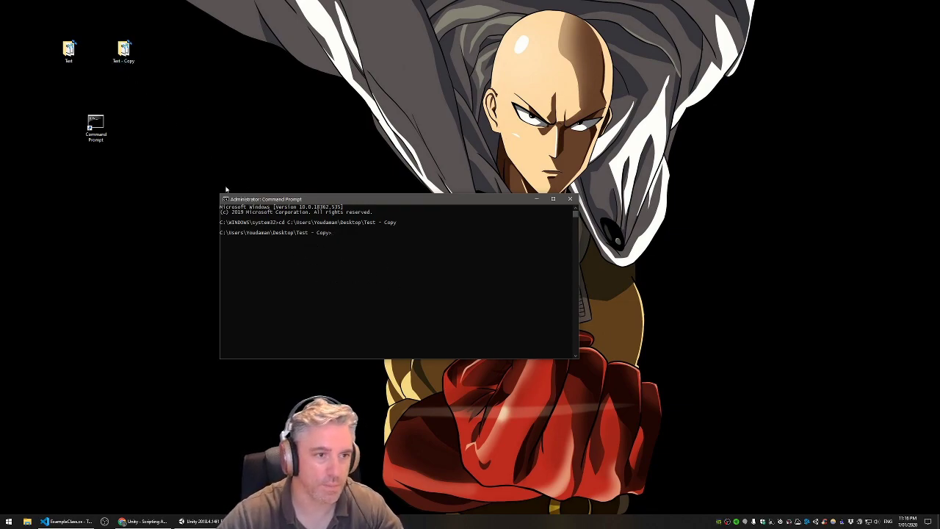
pyautogui.doubleClick(124, 50)
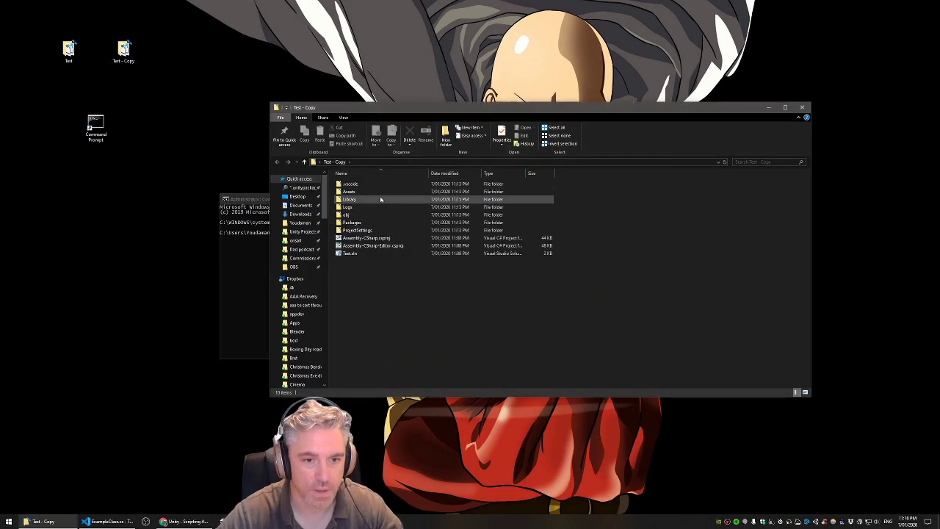
# Step: Delete the Assets and ProjectSettings folders from Test - Copy, leaving Library, Logs, obj and Packages
pyautogui.click(349, 192)
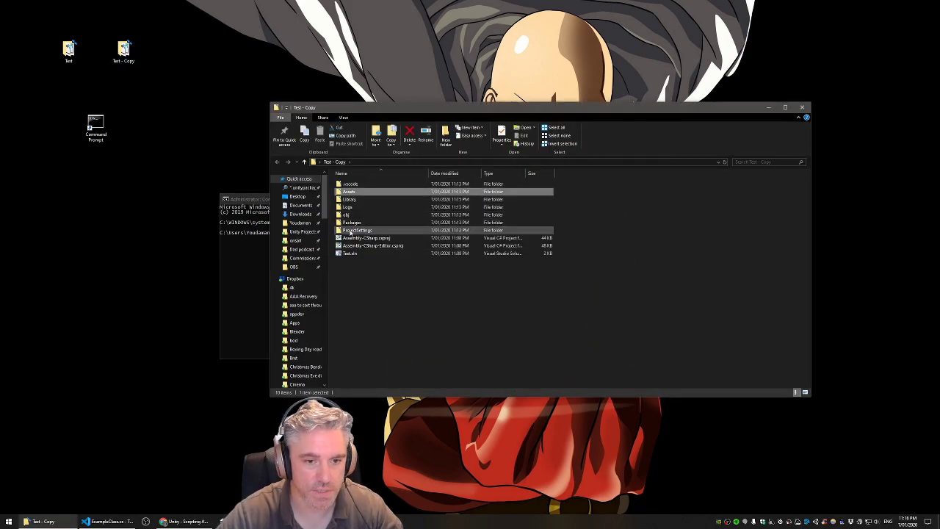
pyautogui.keyDown('ctrl'); pyautogui.click(357, 230); pyautogui.keyUp('ctrl')
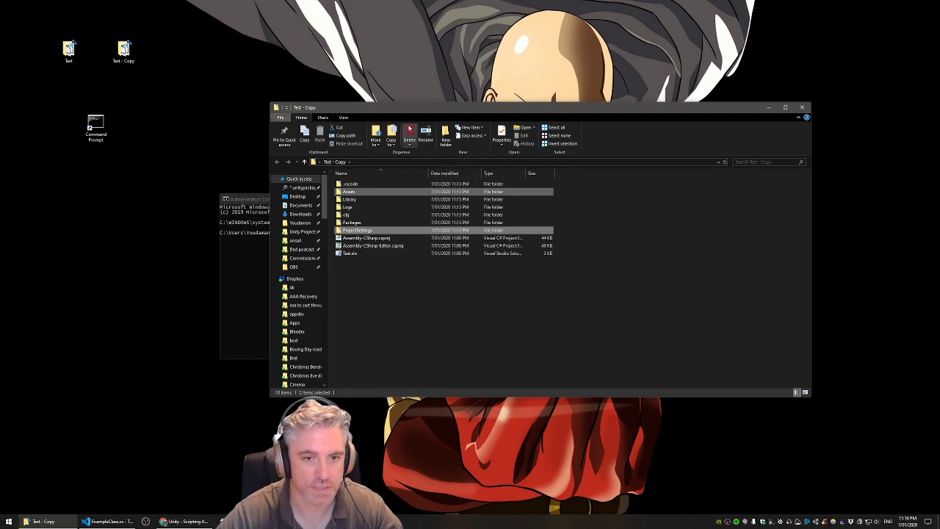
pyautogui.click(410, 132)
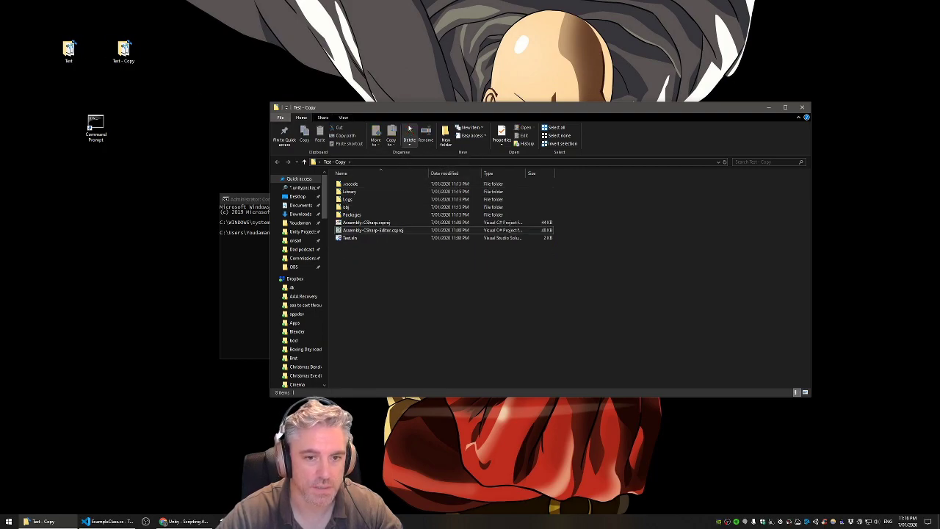
# Step: In Command Prompt, create an Assets symbolic link with mklink /D Assets ..\Test\Assets
pyautogui.click(245, 188)
pyautogui.click(243, 244)
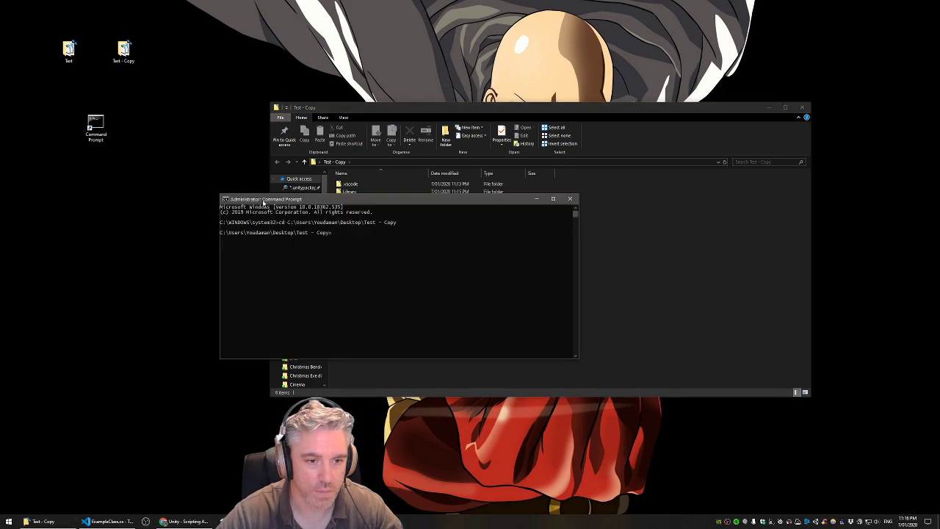
pyautogui.moveTo(412, 198); pyautogui.dragTo(241, 303)
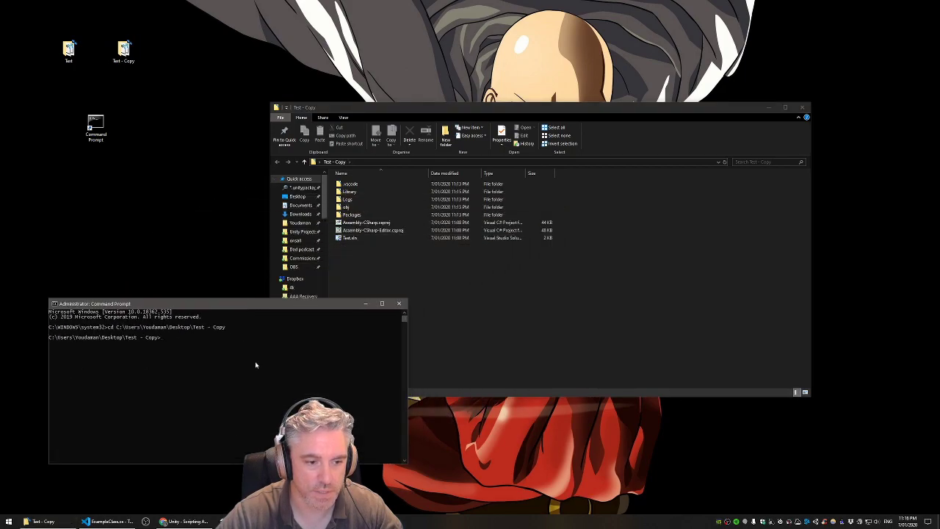
pyautogui.write('mkl')
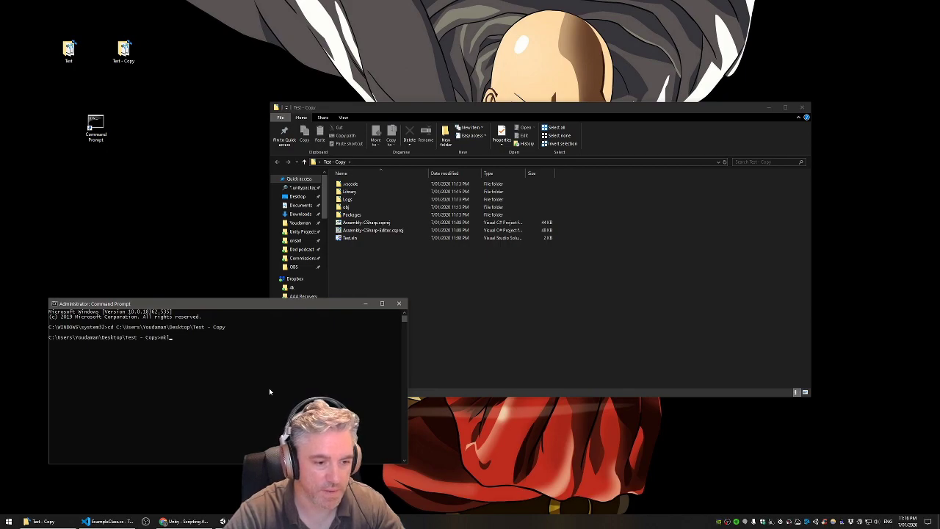
pyautogui.write('ink /D ')
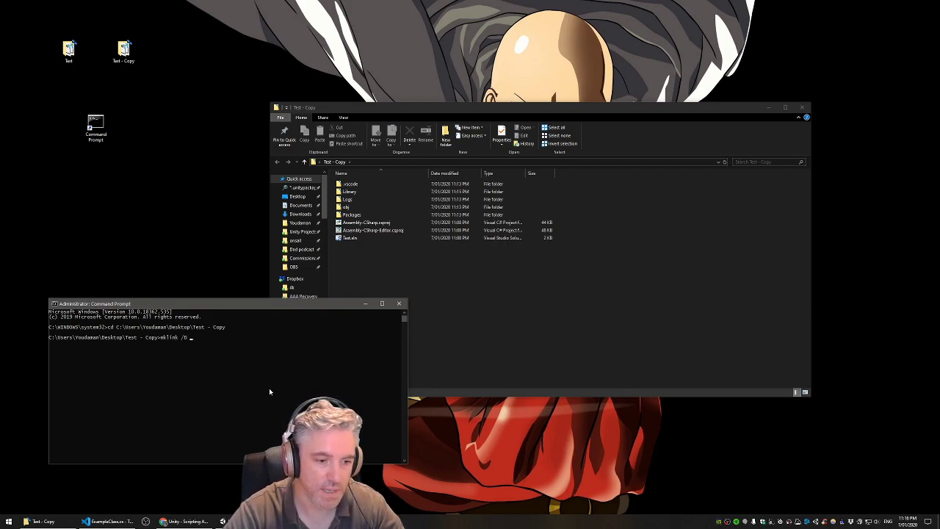
pyautogui.write('Assets')
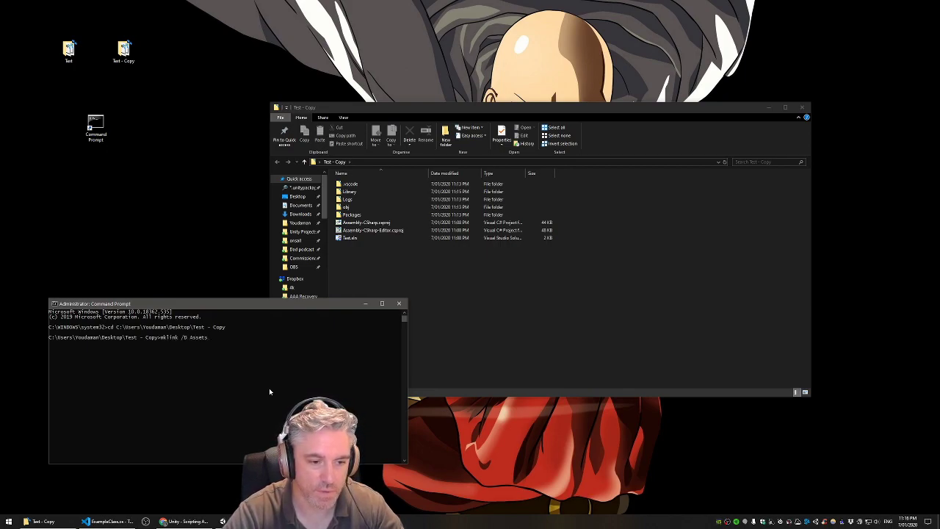
pyautogui.write(' ..\\')
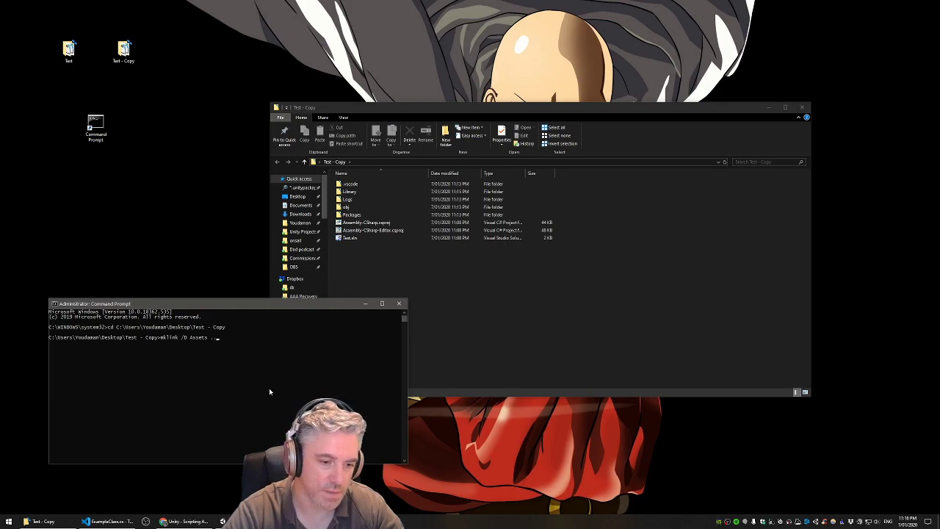
pyautogui.write('Test')
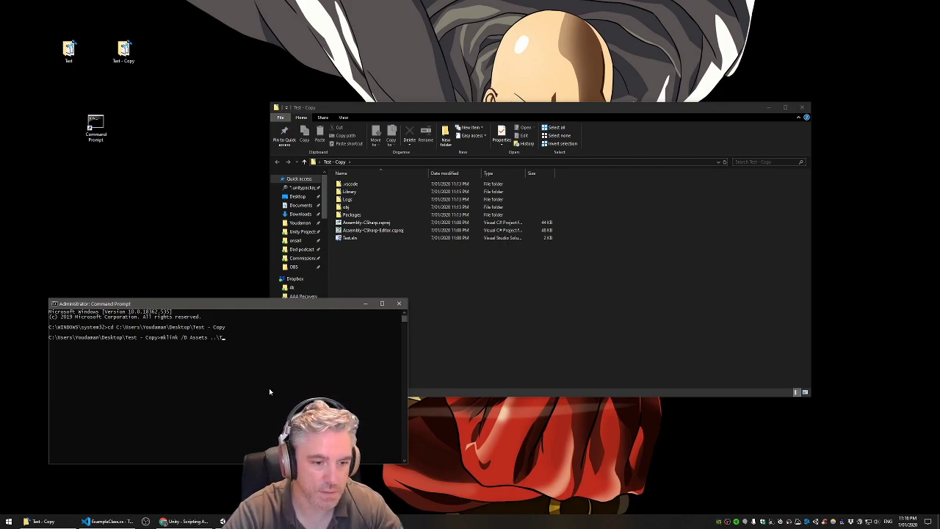
pyautogui.write('\\.vscode')
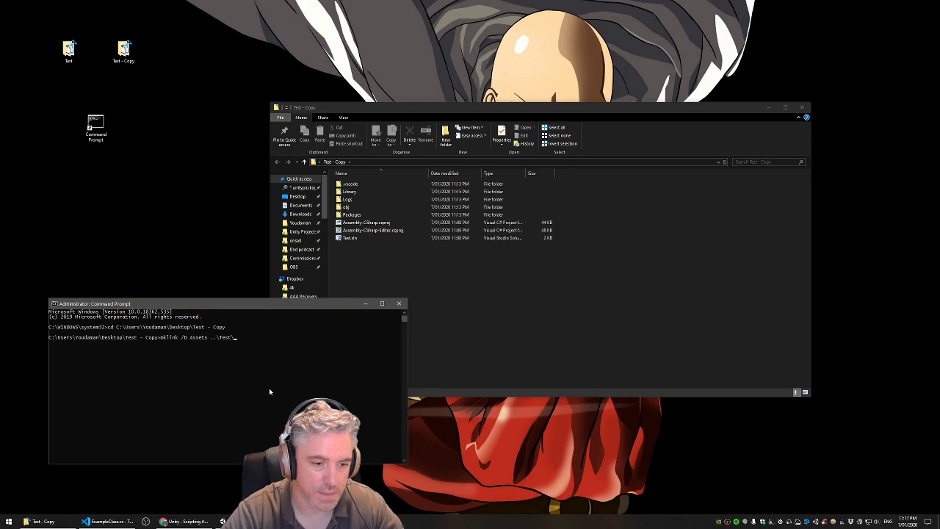
pyautogui.press('BackSpace')
pyautogui.press('BackSpace')
pyautogui.press('BackSpace')
pyautogui.press('BackSpace')
pyautogui.press('BackSpace')
pyautogui.press('BackSpace')
pyautogui.press('BackSpace')
pyautogui.write('A')
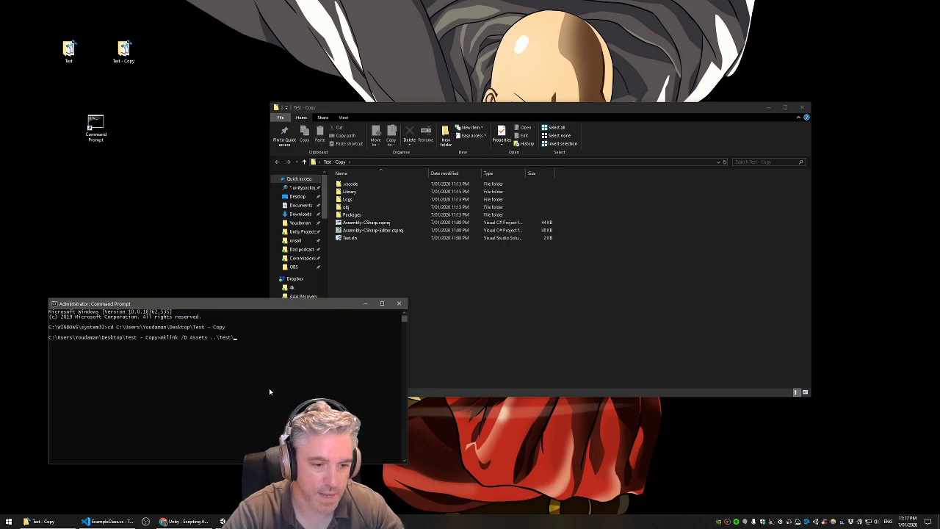
pyautogui.write('ssets')
pyautogui.press('Return')
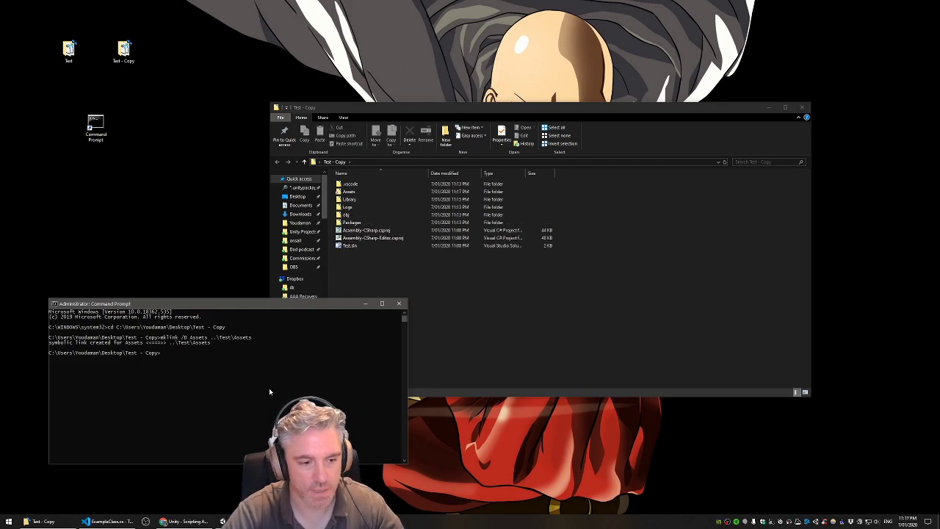
# Step: Create the ProjectSettings symbolic link pointing to ..\Test\ProjectSettings with mklink /D
pyautogui.write('mklin')
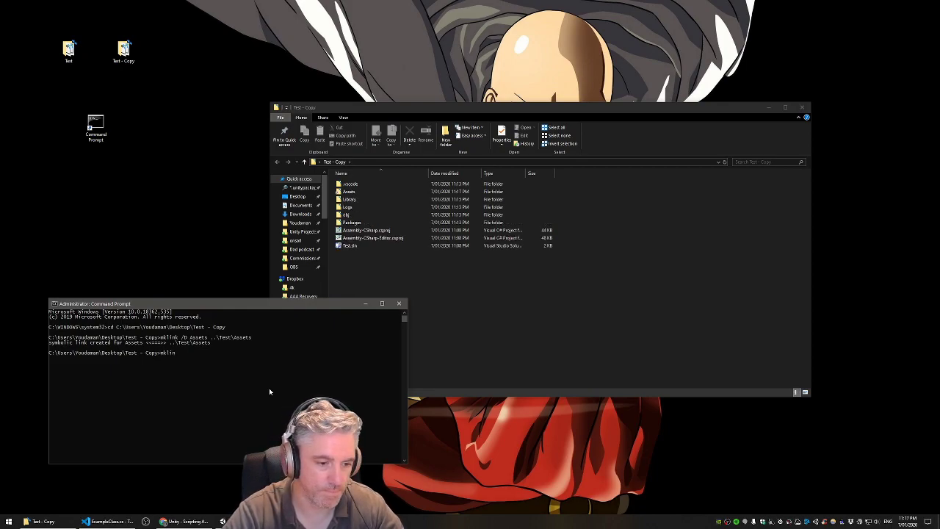
pyautogui.write('k /D')
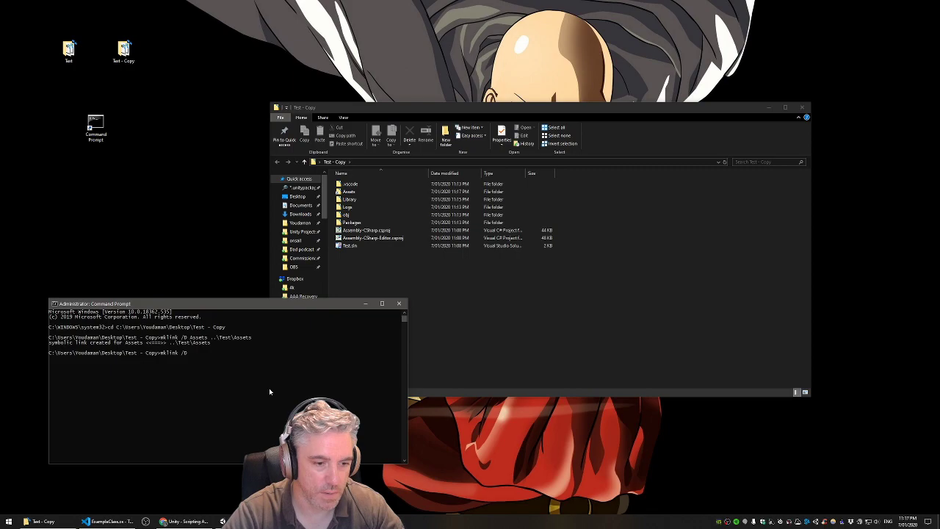
pyautogui.write(' ProjectSe')
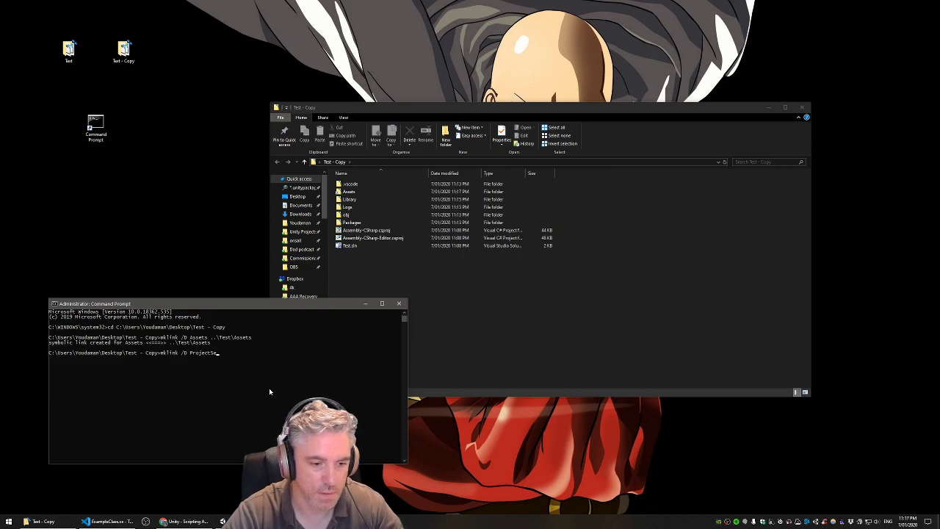
pyautogui.write('ttings ..\\')
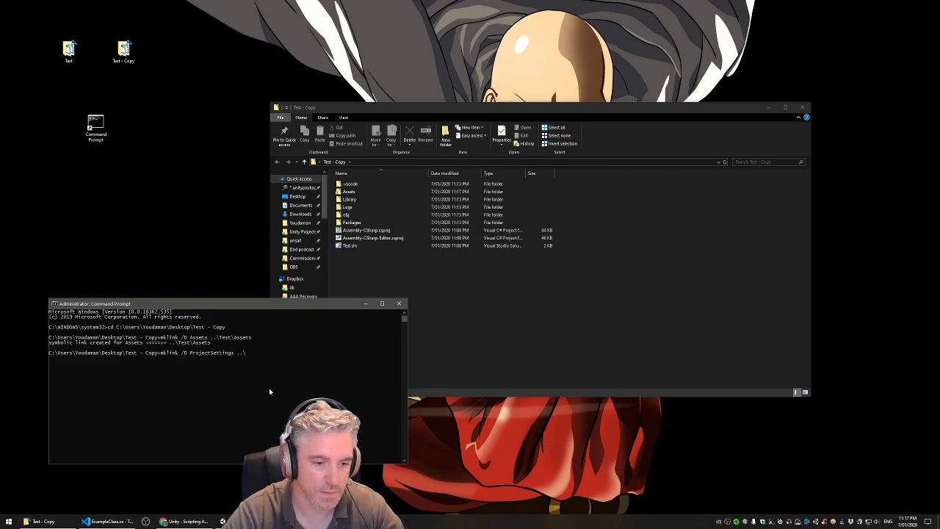
pyautogui.write('Test\\Pr')
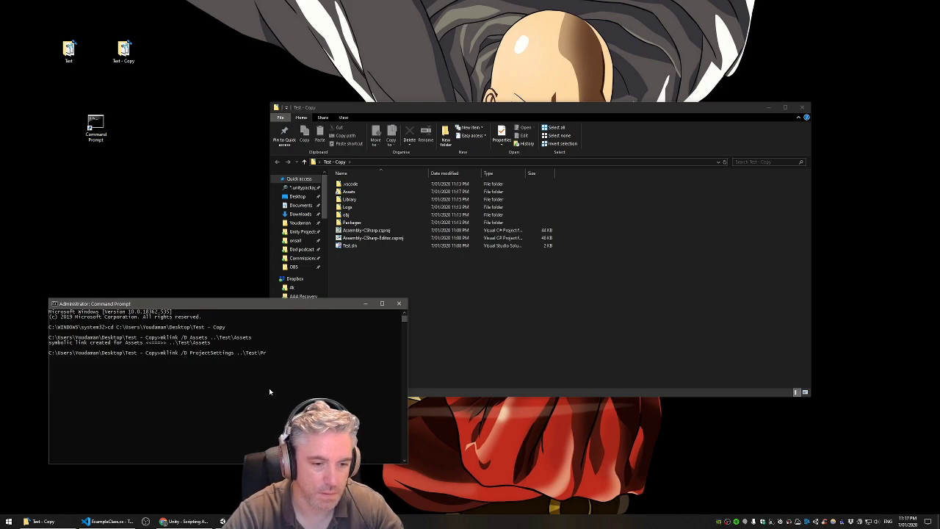
pyautogui.press('Tab')
pyautogui.press('Return')
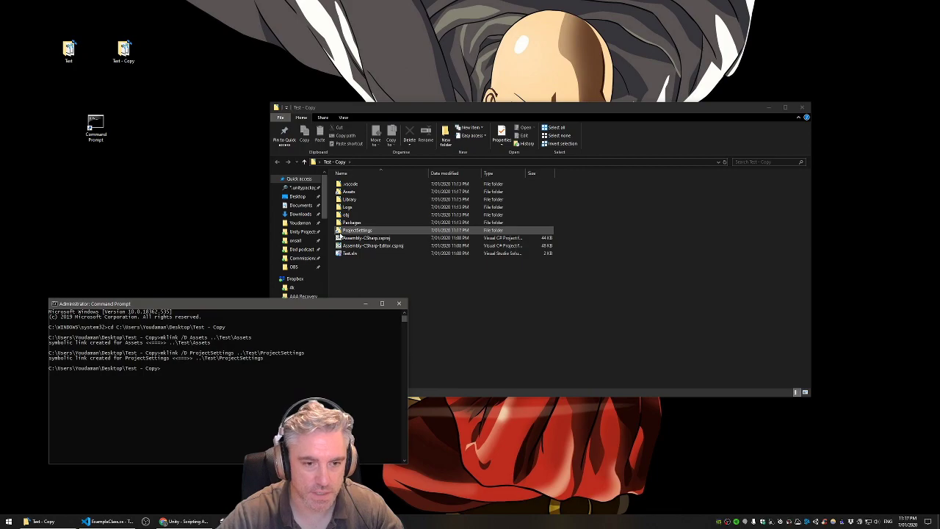
# Step: Open Test - Copy's linked Assets folder and the Test project's Assets folder side by side
pyautogui.click(365, 234)
pyautogui.click(352, 193)
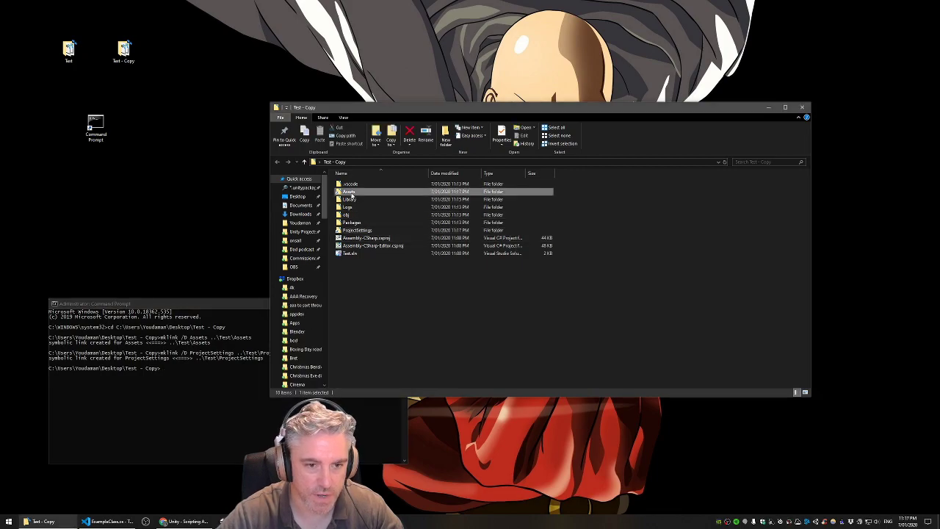
pyautogui.doubleClick(351, 192)
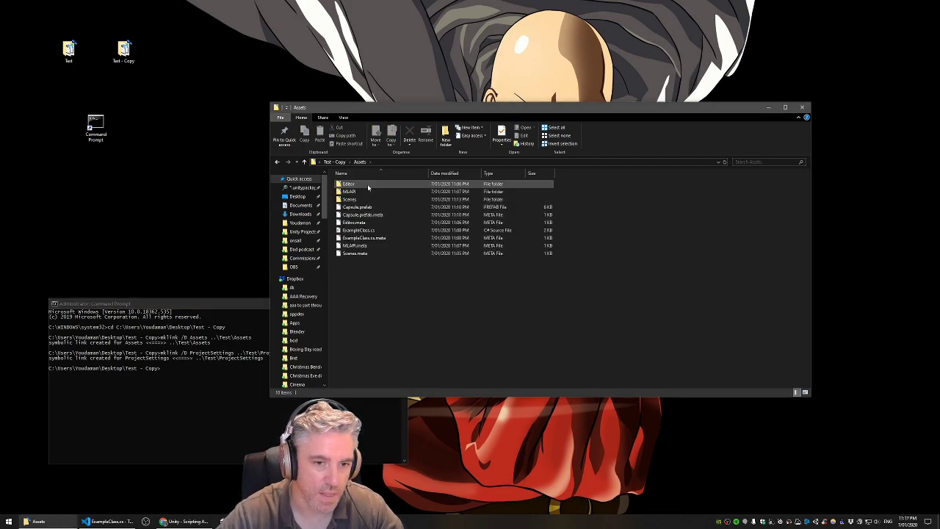
pyautogui.doubleClick(73, 63)
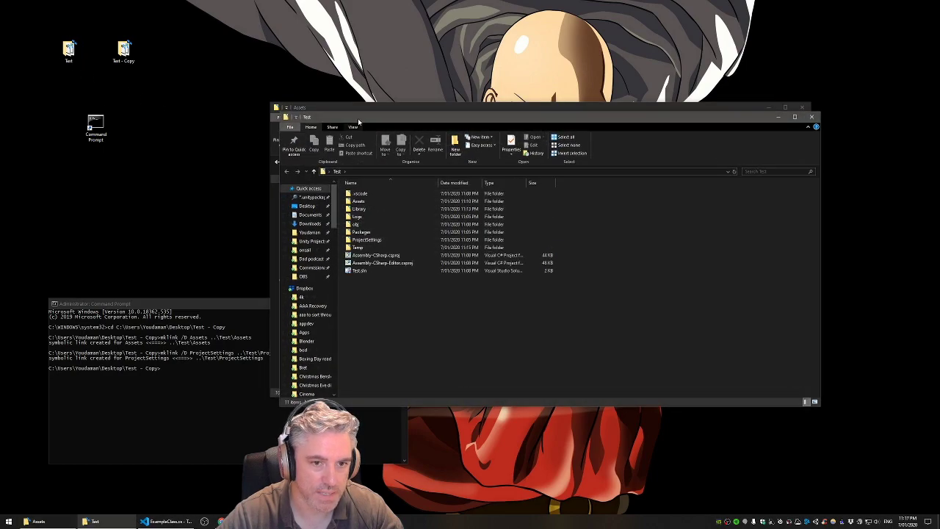
pyautogui.moveTo(351, 109); pyautogui.dragTo(542, 145)
pyautogui.doubleClick(539, 224)
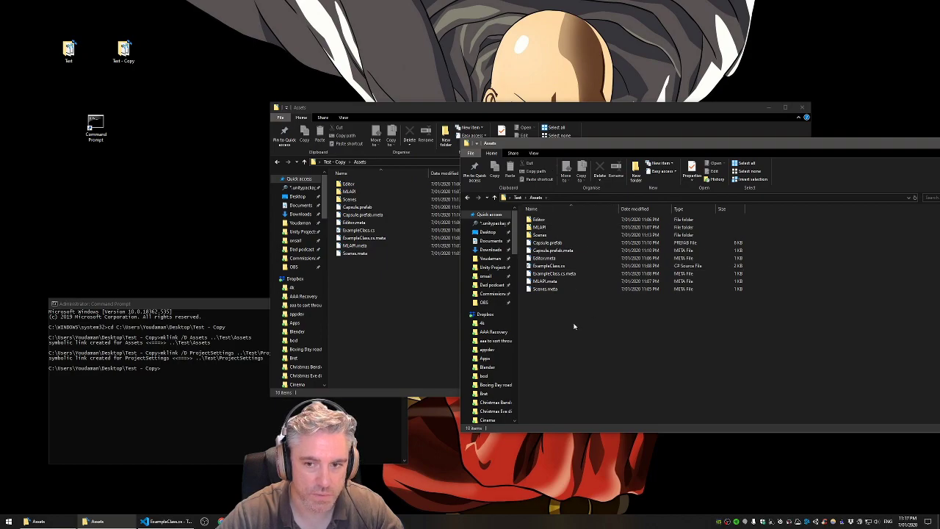
# Step: Create a test New folder in Test's Assets, delete it, and close one Assets window
pyautogui.click(636, 173)
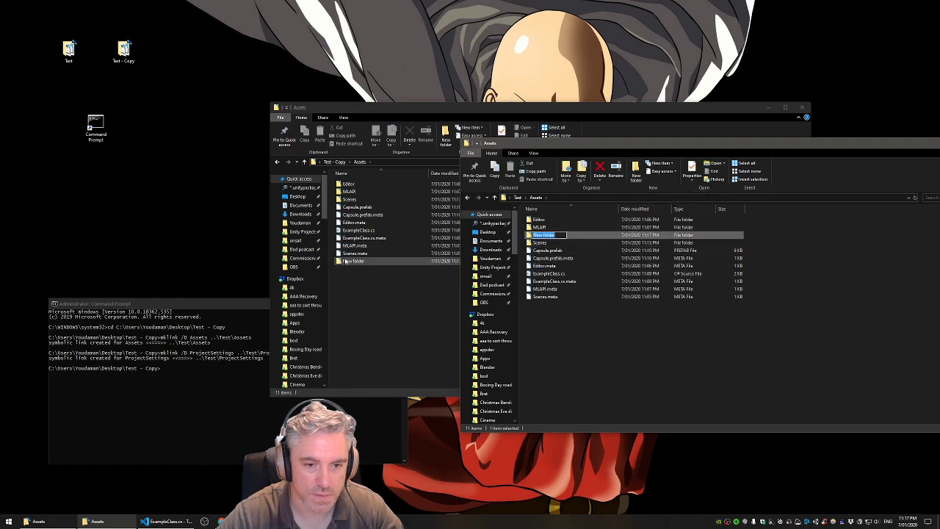
pyautogui.click(572, 356)
pyautogui.click(547, 235)
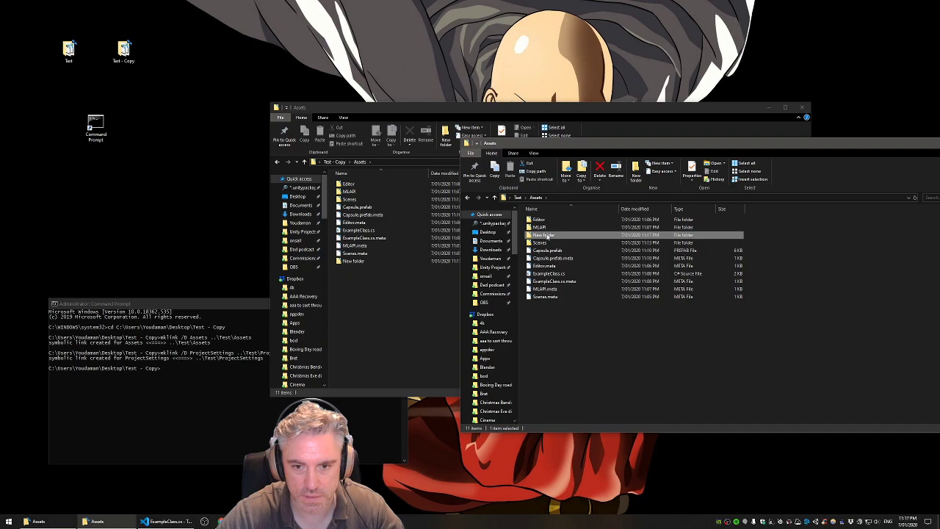
pyautogui.click(600, 171)
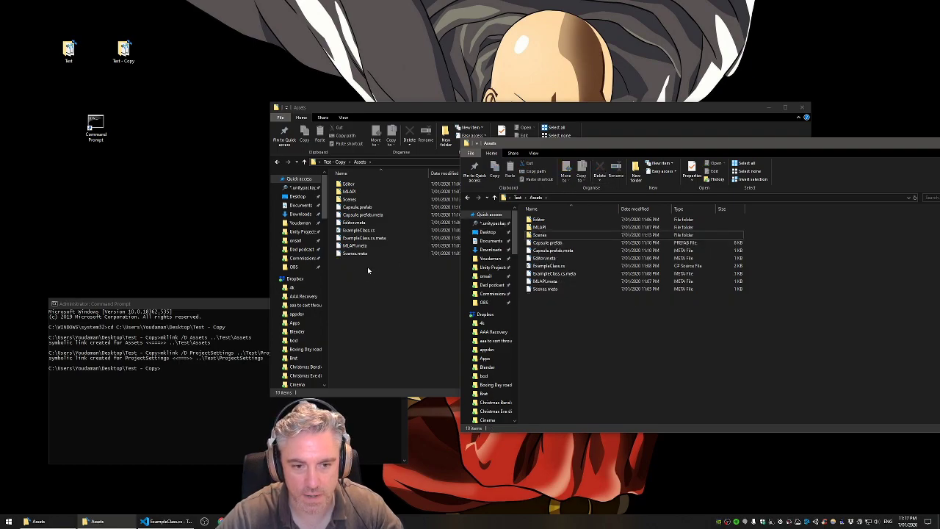
pyautogui.moveTo(634, 151); pyautogui.dragTo(510, 203)
pyautogui.click(806, 185)
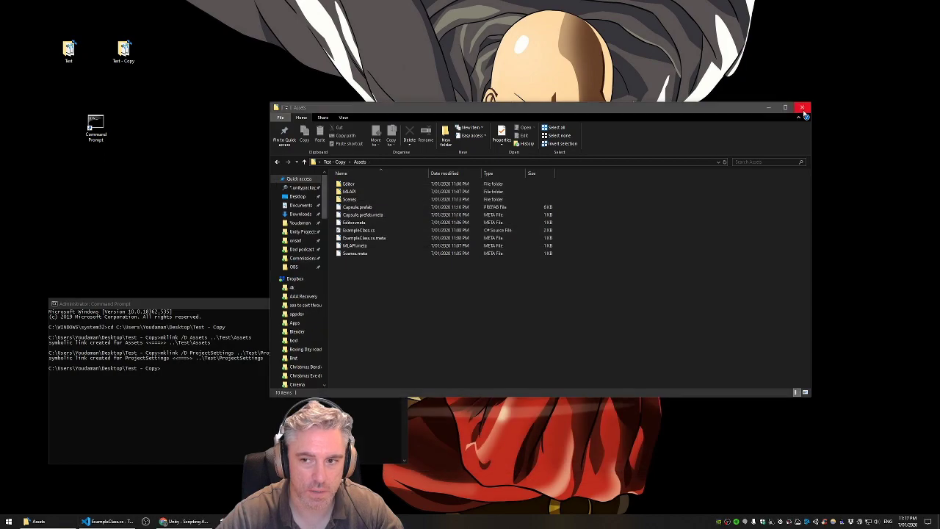
# Step: Open the symlinked Test - Copy project from Unity Hub and maximize its editor window
pyautogui.click(802, 108)
pyautogui.click(815, 522)
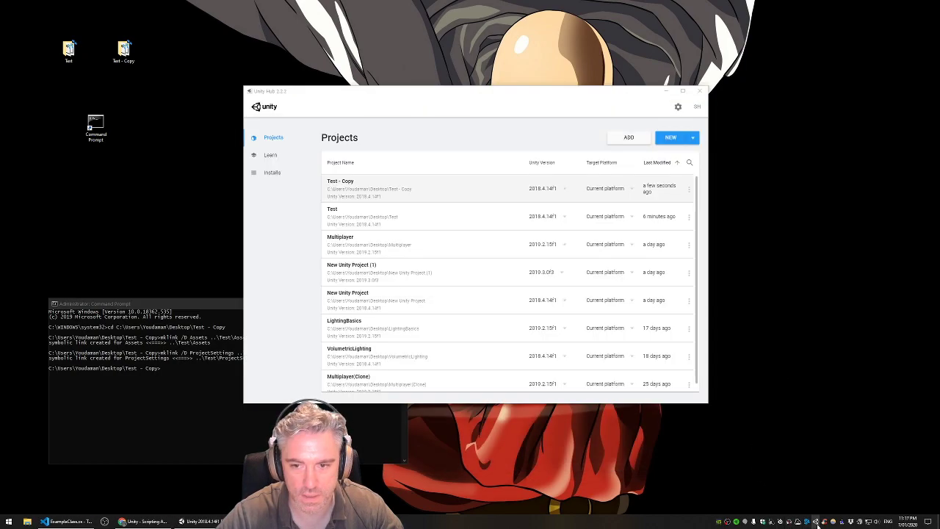
pyautogui.click(363, 189)
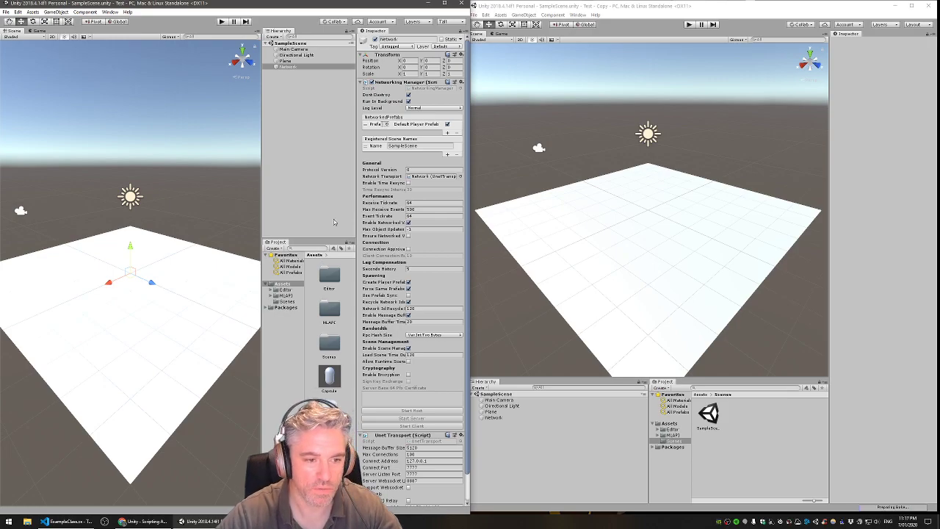
pyautogui.click(913, 5)
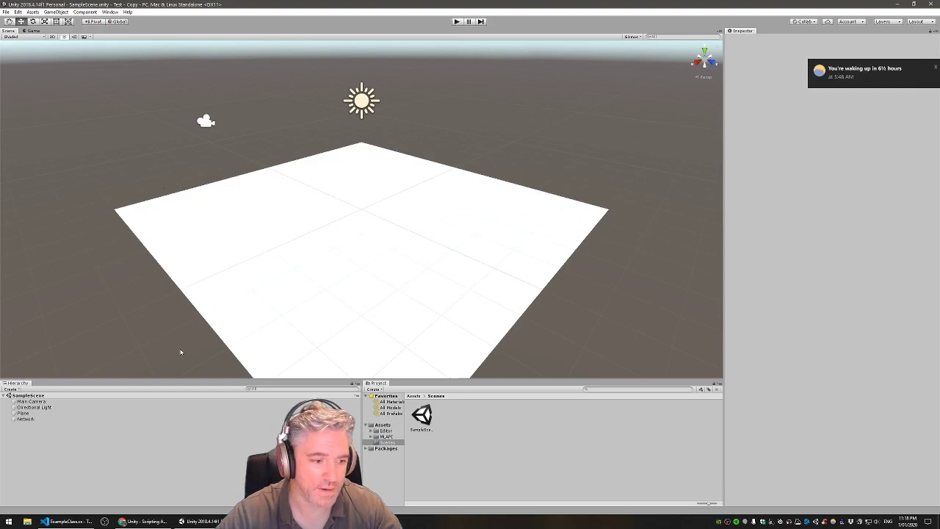
# Step: Add a 3D Cube to the Test - Copy scene and raise it above the plane
pyautogui.rightClick(115, 465)
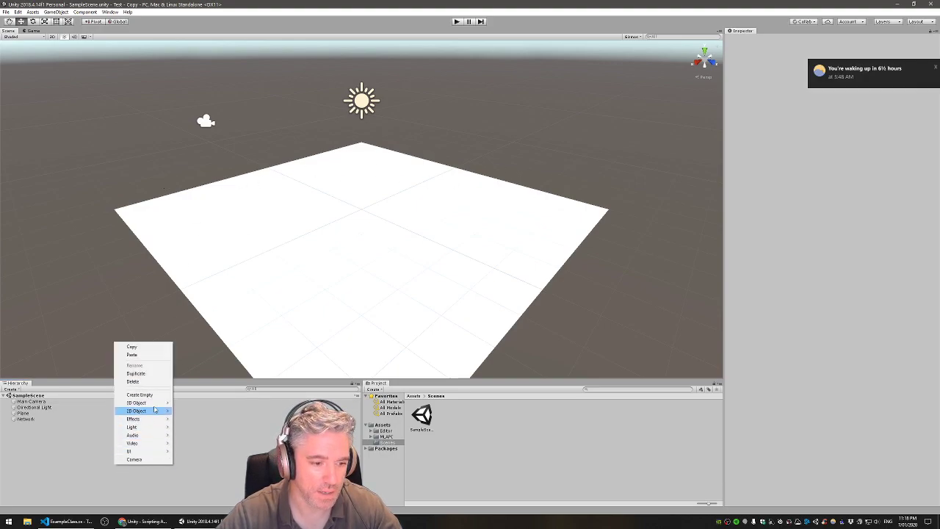
pyautogui.moveTo(146, 402)
pyautogui.click(190, 402)
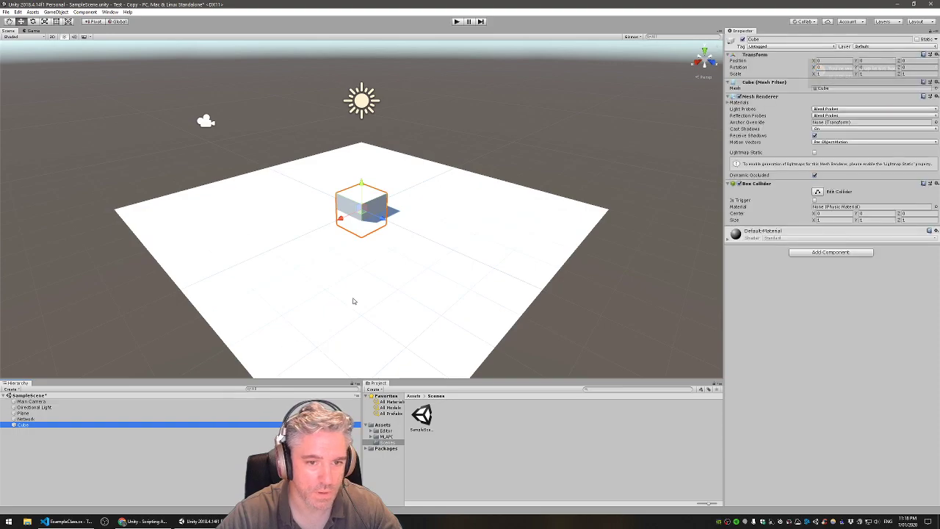
pyautogui.moveTo(363, 189); pyautogui.dragTo(375, 97)
# Step: Maximize the Test editor, save the Test - Copy scene, and return to the Test editor
pyautogui.hotkey('alt', 'Tab')
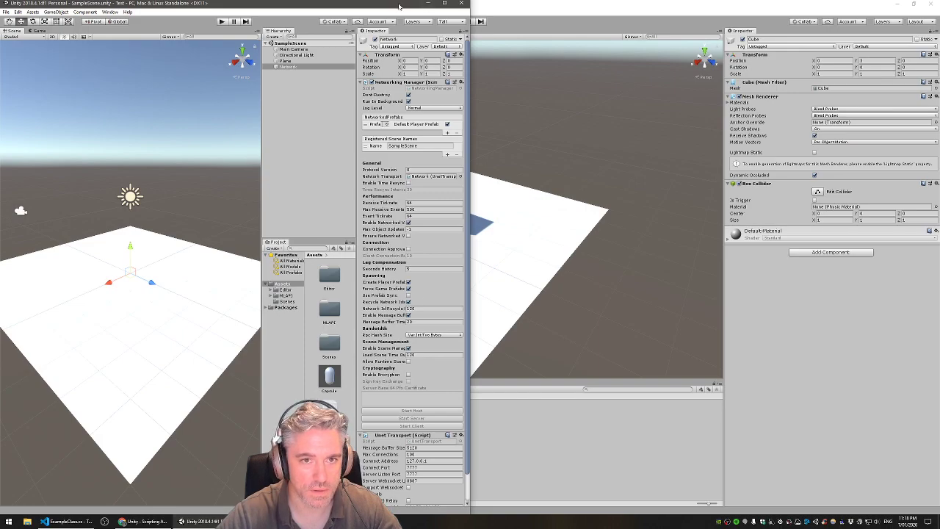
pyautogui.doubleClick(399, 7)
pyautogui.hotkey('alt', 'Tab')
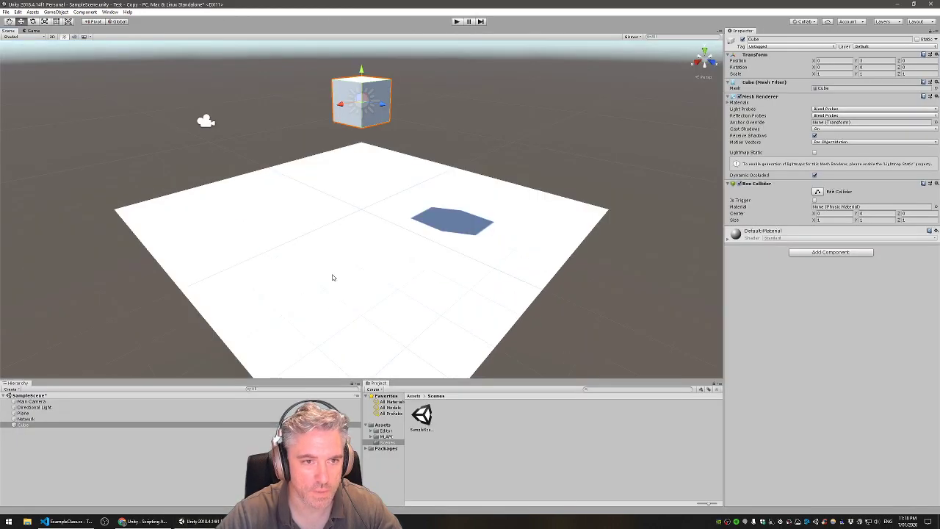
pyautogui.click(8, 12)
pyautogui.click(18, 39)
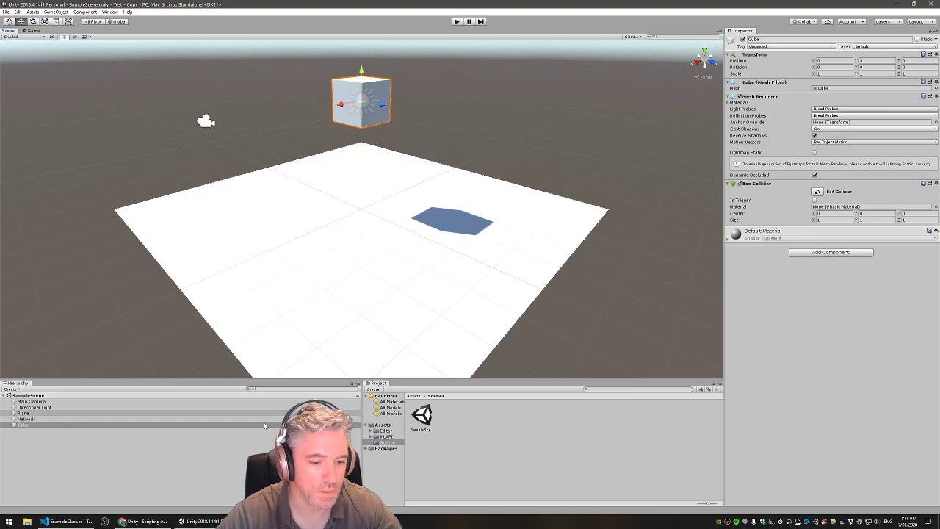
pyautogui.hotkey('alt', 'Tab')
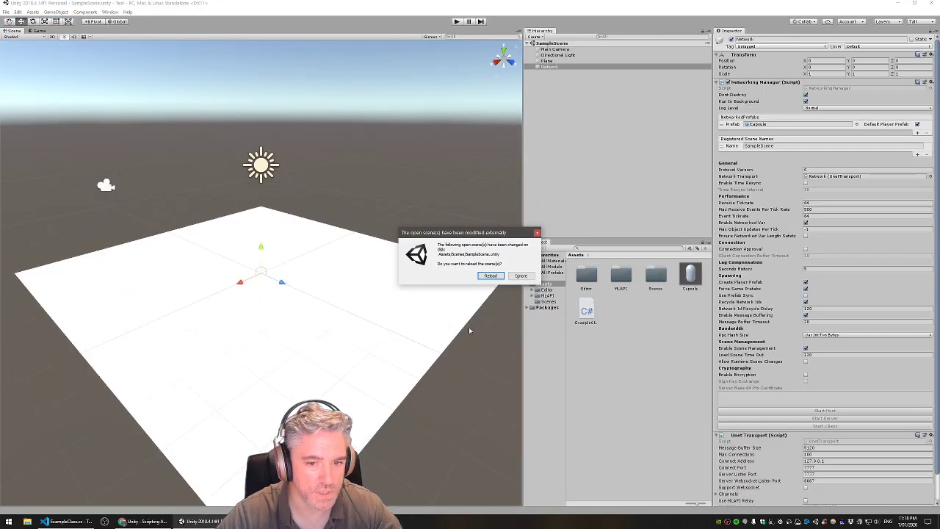
# Step: Reload the externally modified SampleScene in the Test editor to show the cube
pyautogui.click(489, 276)
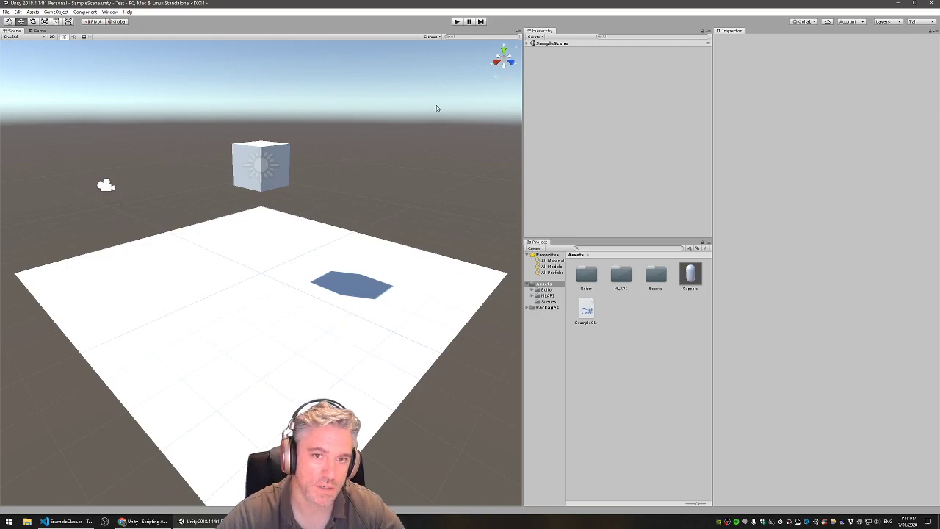
# Step: Play the Test scene, start it as host via the Network object, and move the capsule
pyautogui.click(456, 22)
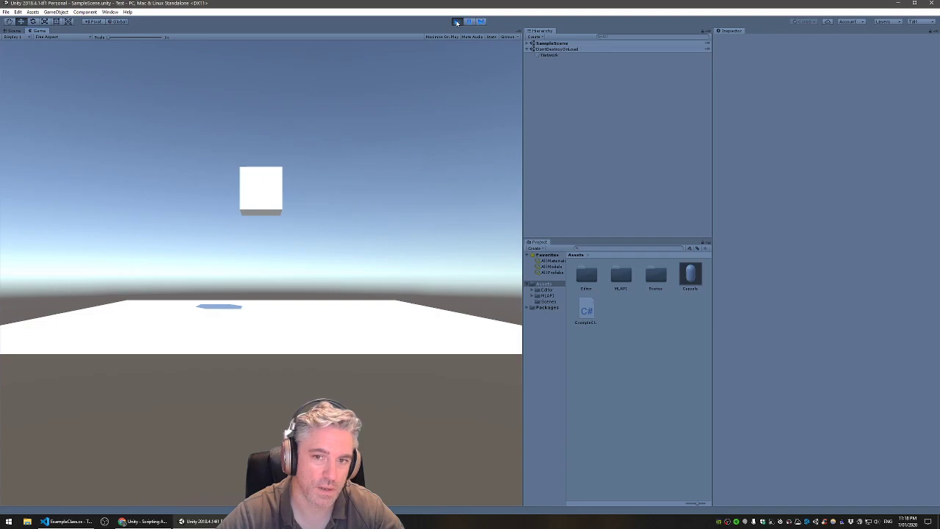
pyautogui.click(553, 55)
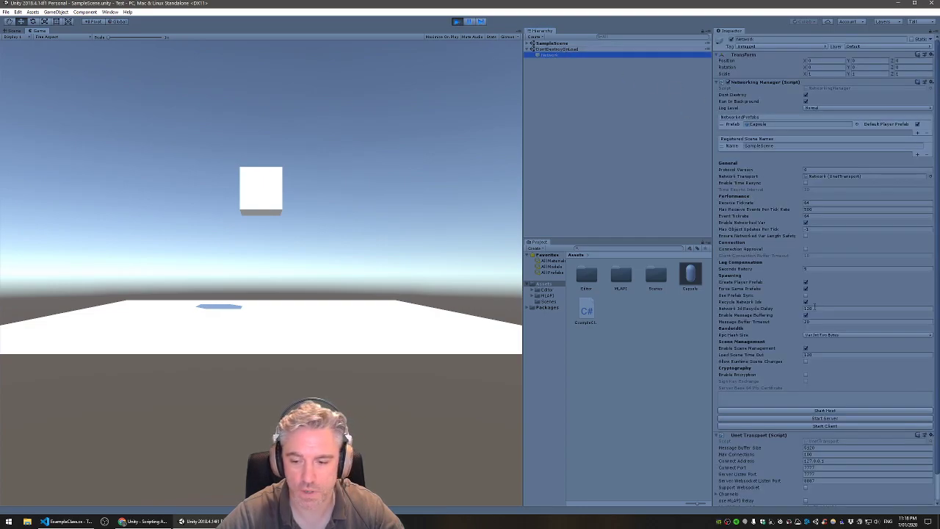
pyautogui.click(820, 411)
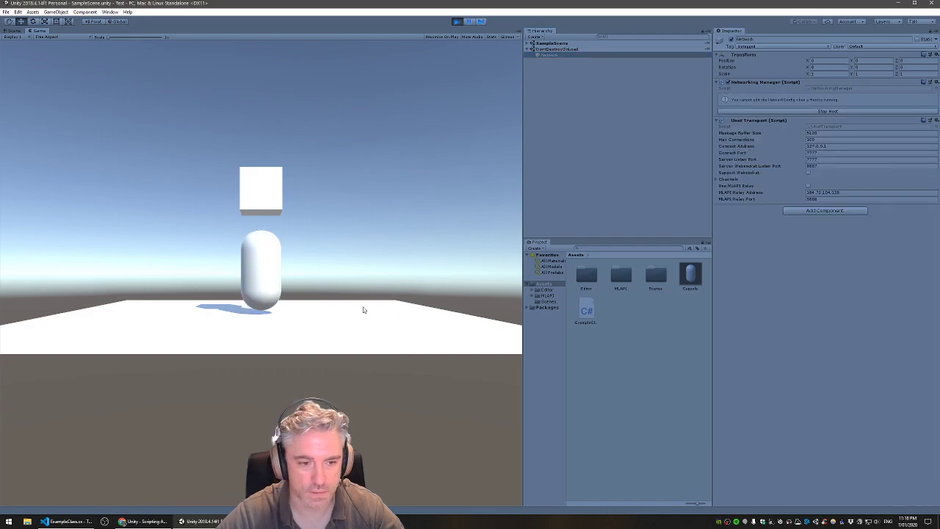
pyautogui.press('a')
pyautogui.press('d')
pyautogui.press('a')
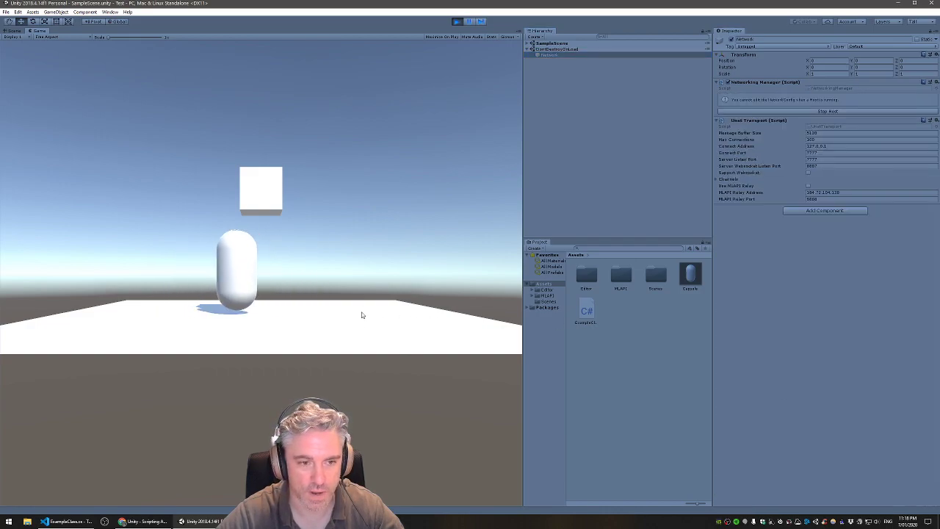
pyautogui.press('a')
pyautogui.hotkey('alt', 'Tab')
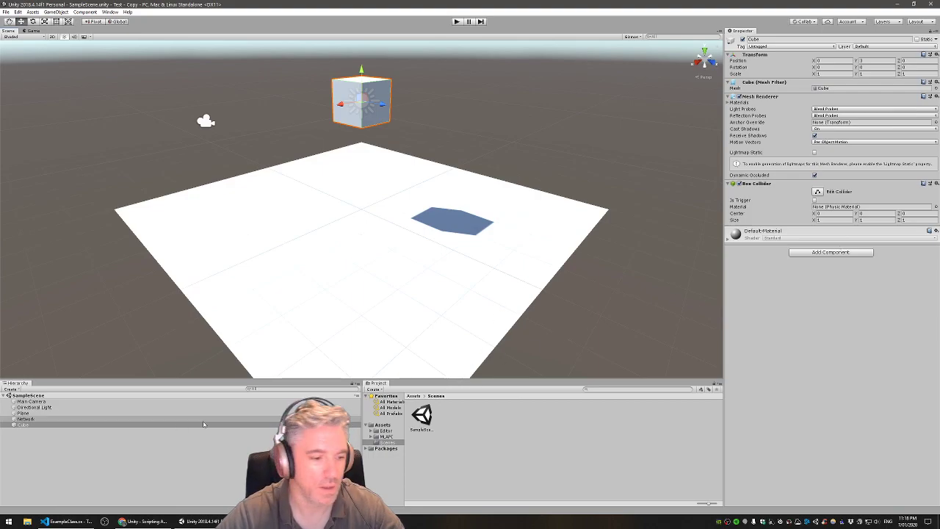
# Step: Play Test - Copy, start it as a client, and arrange both editors side by side
pyautogui.click(456, 21)
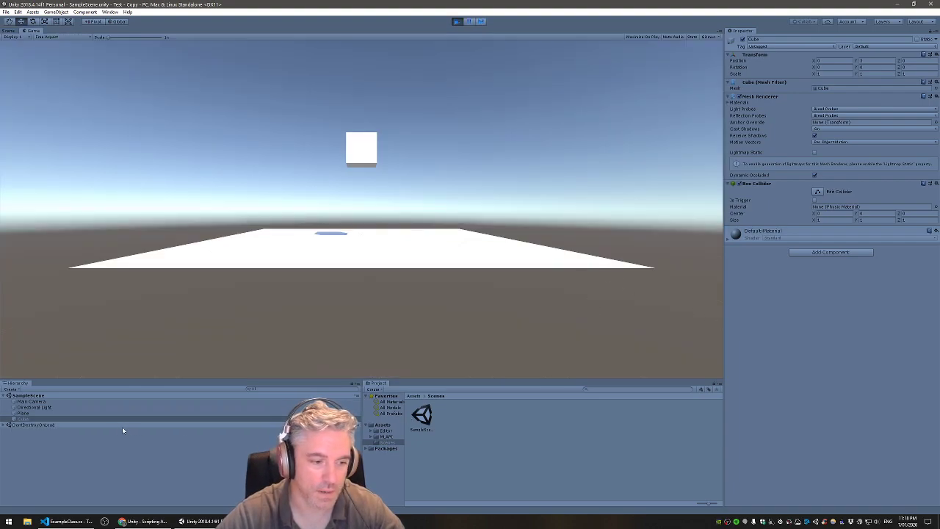
pyautogui.click(5, 426)
pyautogui.click(8, 431)
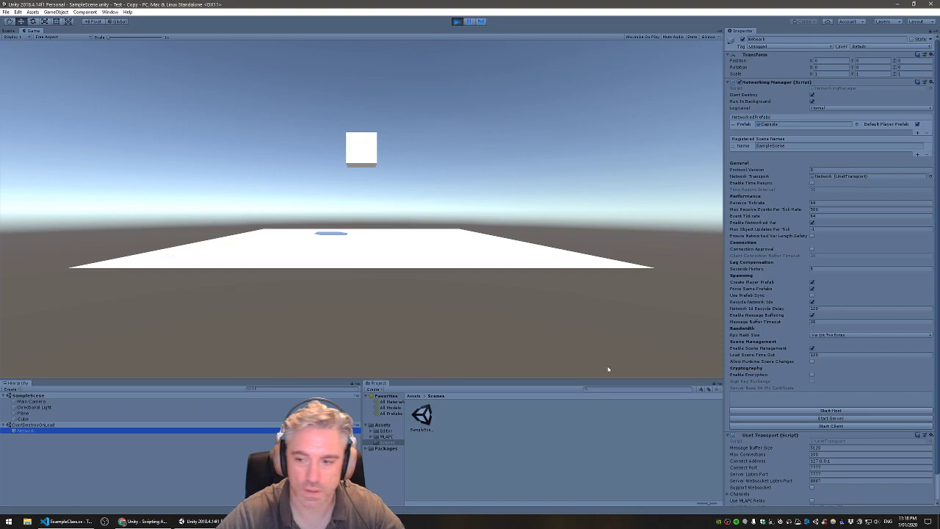
pyautogui.click(837, 426)
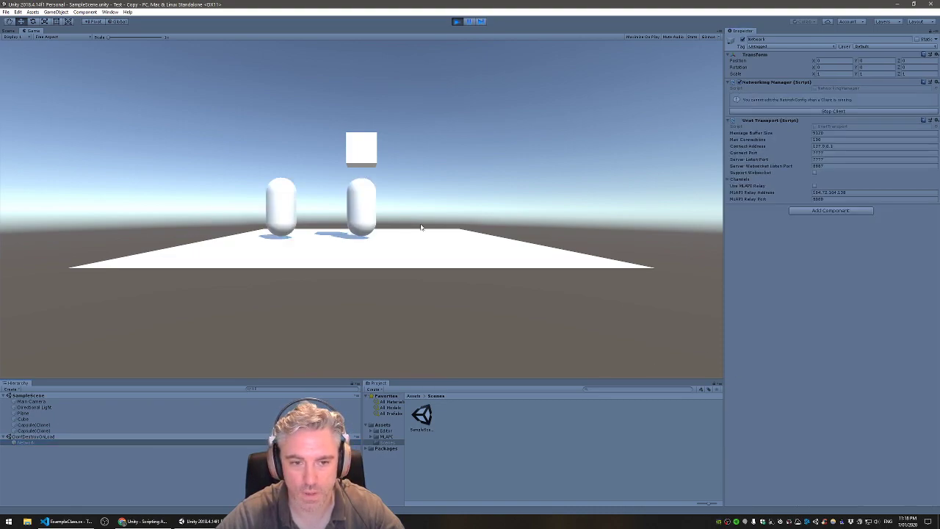
pyautogui.moveTo(557, 4); pyautogui.dragTo(938, 29)
pyautogui.click(155, 124)
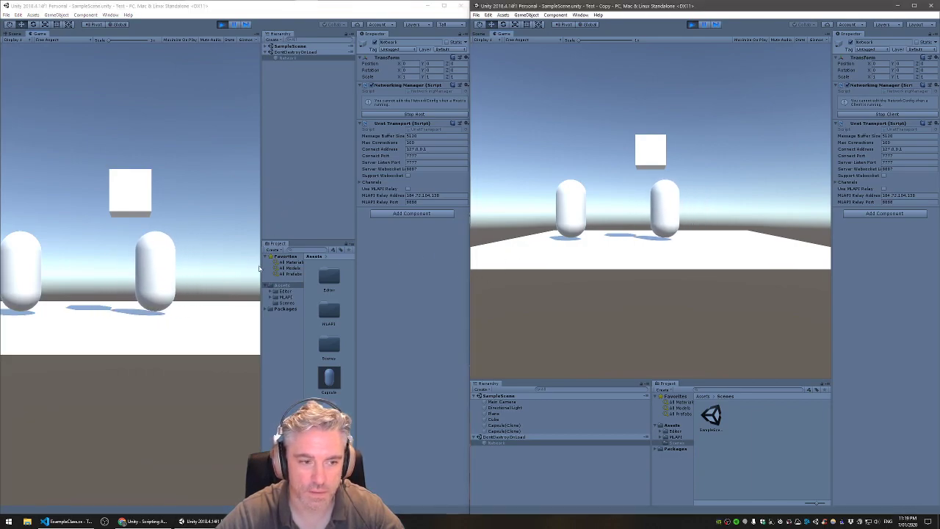
# Step: Move the host's capsule left and right past the other capsule while the client mirrors it
pyautogui.click(90, 274)
pyautogui.press('Left')
pyautogui.press('Right')
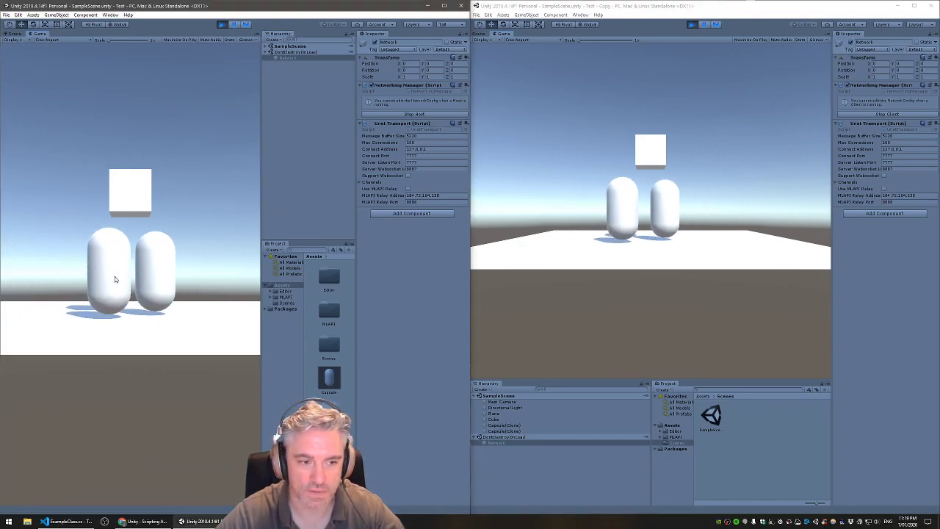
pyautogui.press('Left')
pyautogui.press('Right')
pyautogui.press('Right')
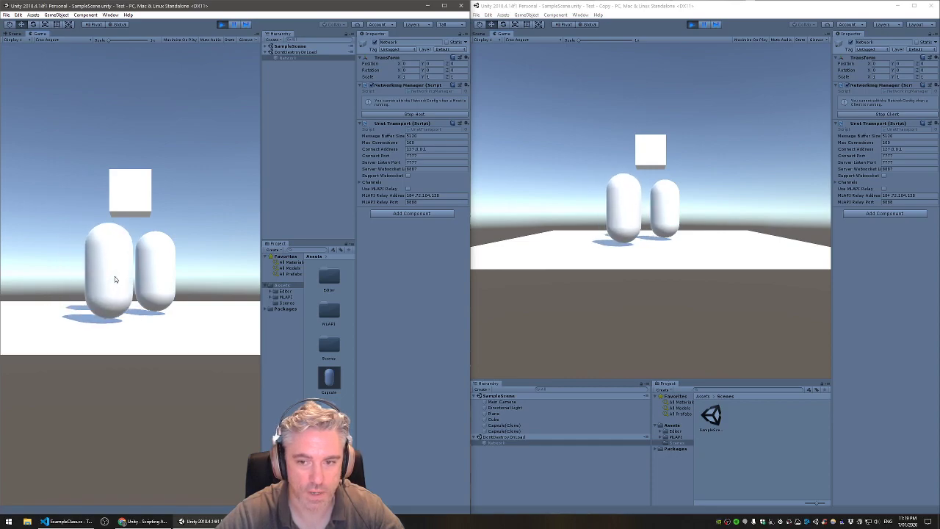
pyautogui.press('Left')
pyautogui.press('Left')
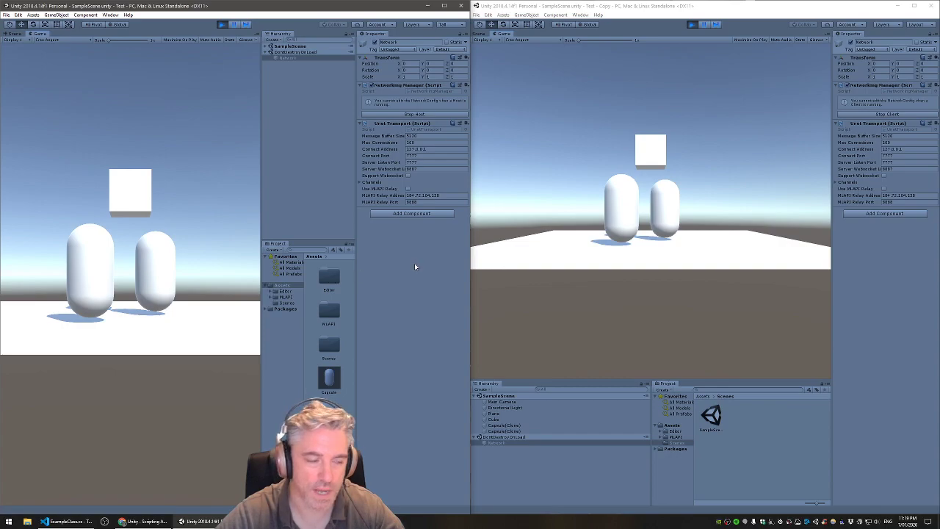
pyautogui.press('Left')
pyautogui.press('Right')
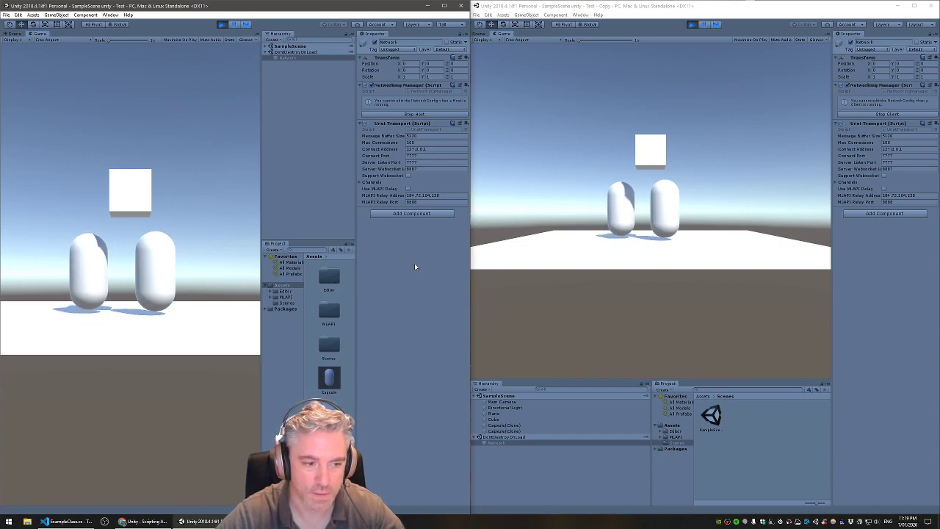
pyautogui.press('Right')
pyautogui.press('Left')
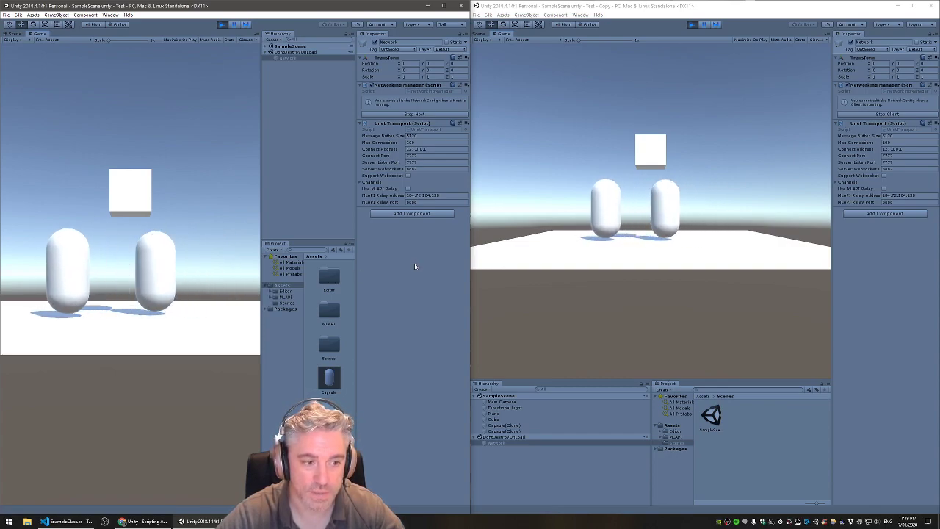
pyautogui.press('Right')
pyautogui.press('Left')
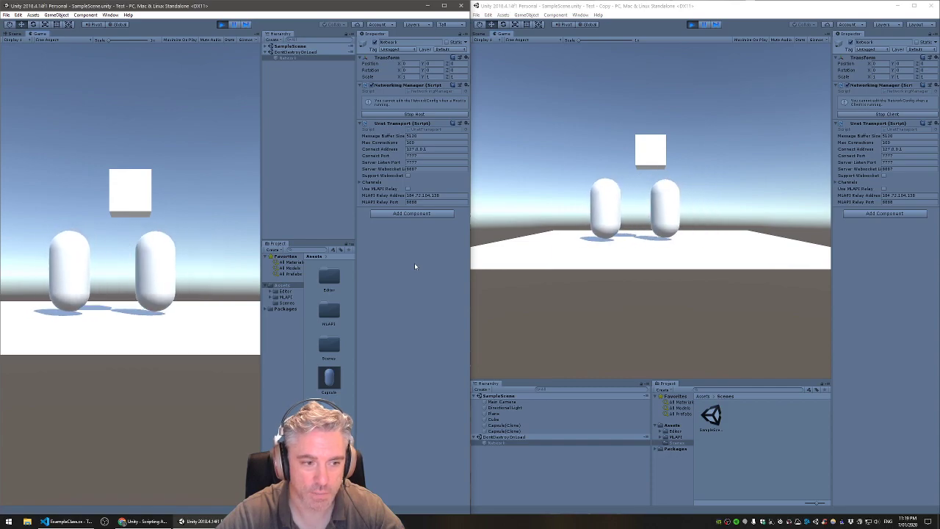
pyautogui.press('Right')
pyautogui.press('Left')
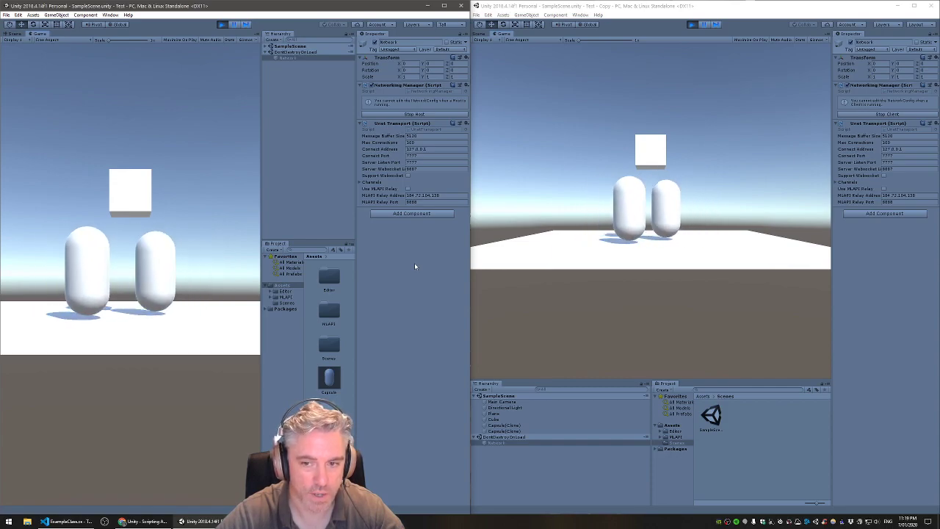
pyautogui.press('Right')
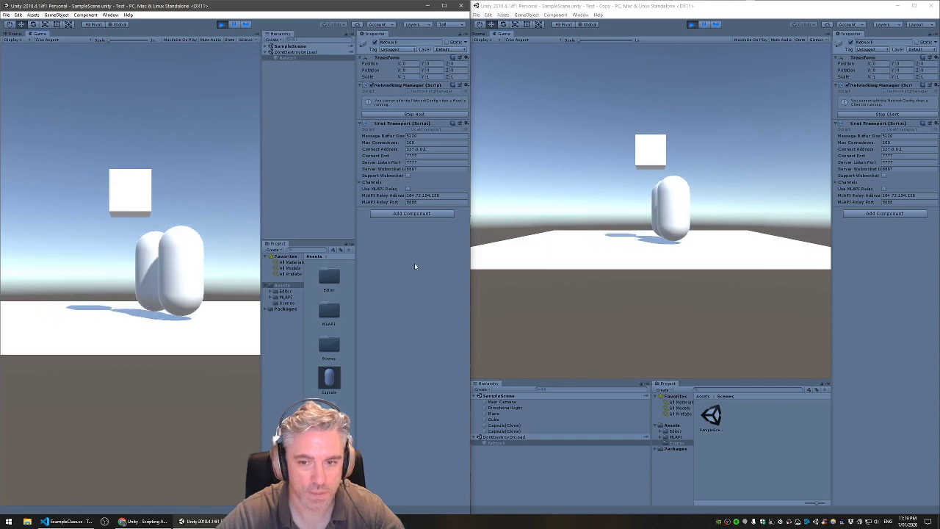
pyautogui.press('Left')
pyautogui.press('Right')
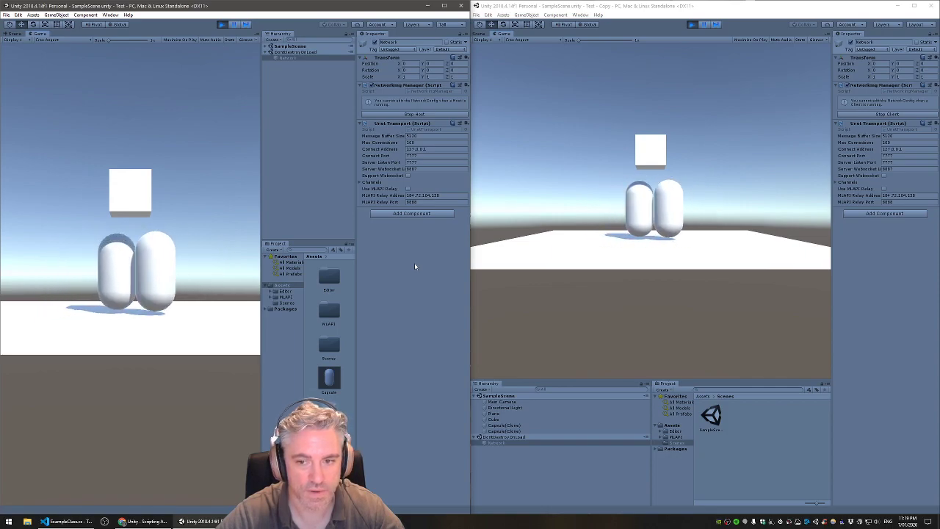
pyautogui.press('Left')
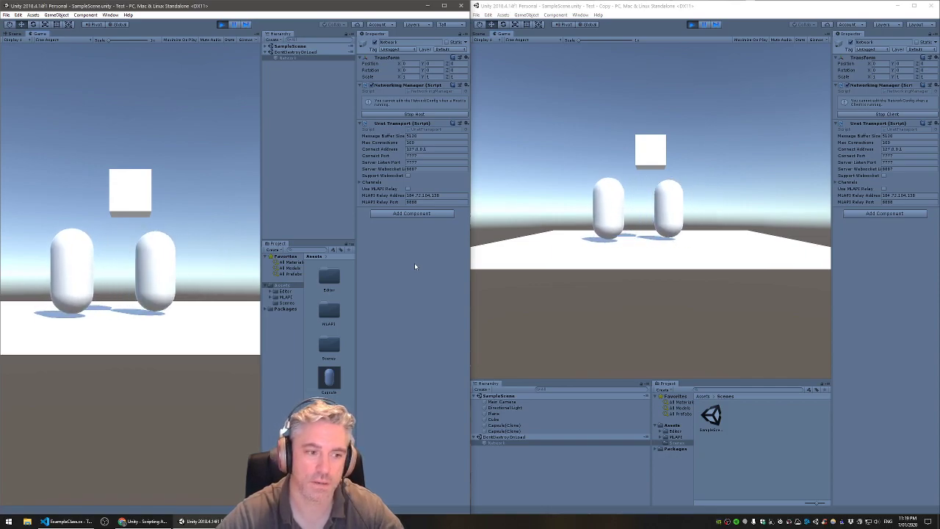